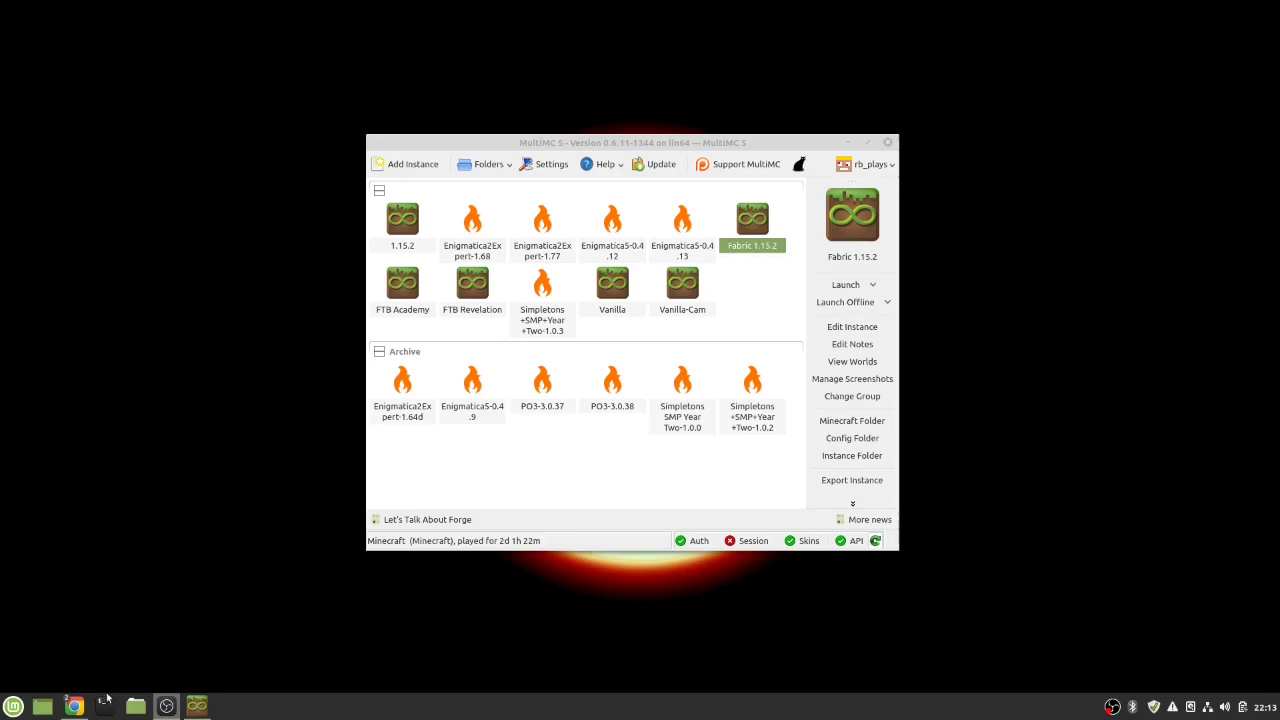
- Switch to Chrome and look over the overview, features and site sections on the MultiMC home page
mouse_move(74, 706)
left_click(168, 632)
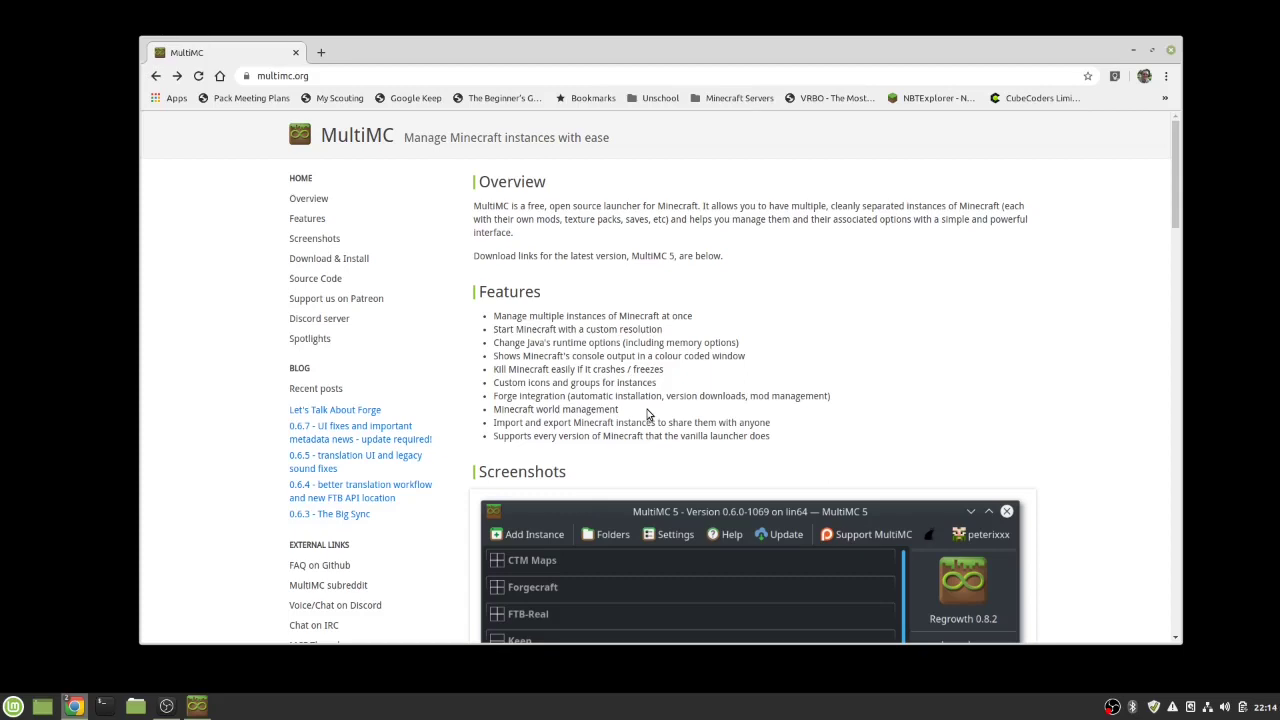
left_click(1131, 50)
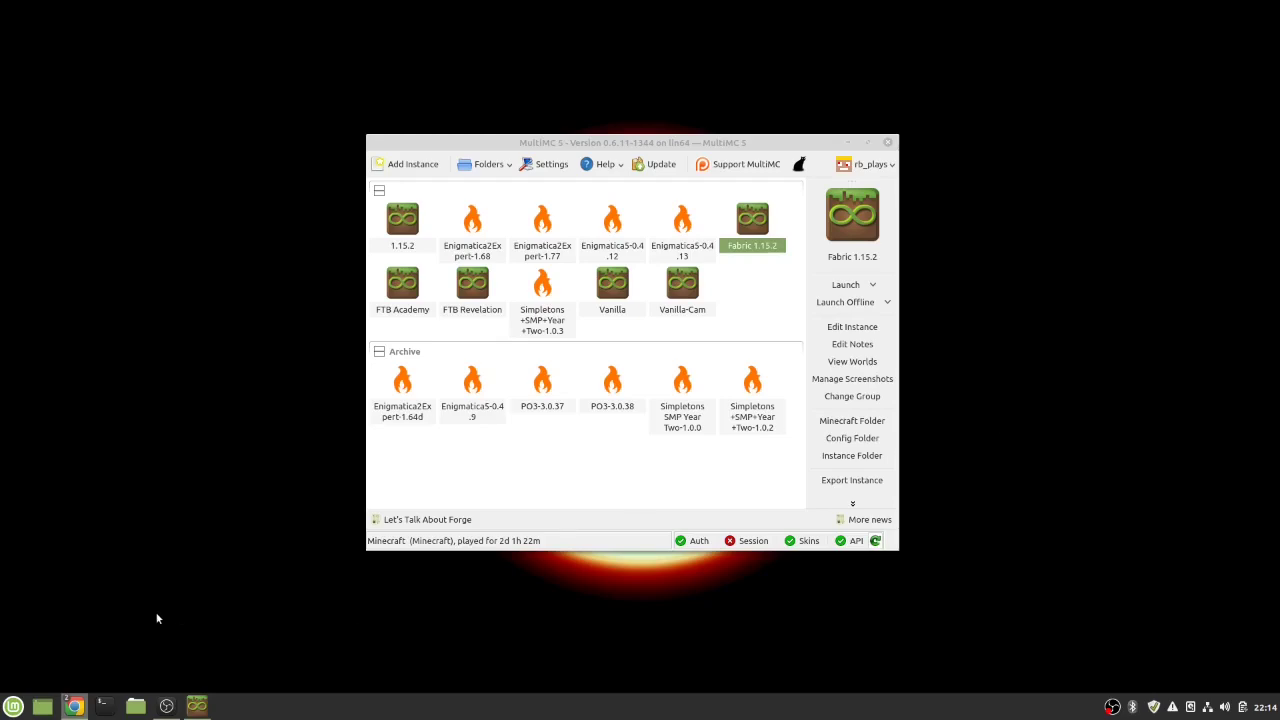
left_click(74, 707)
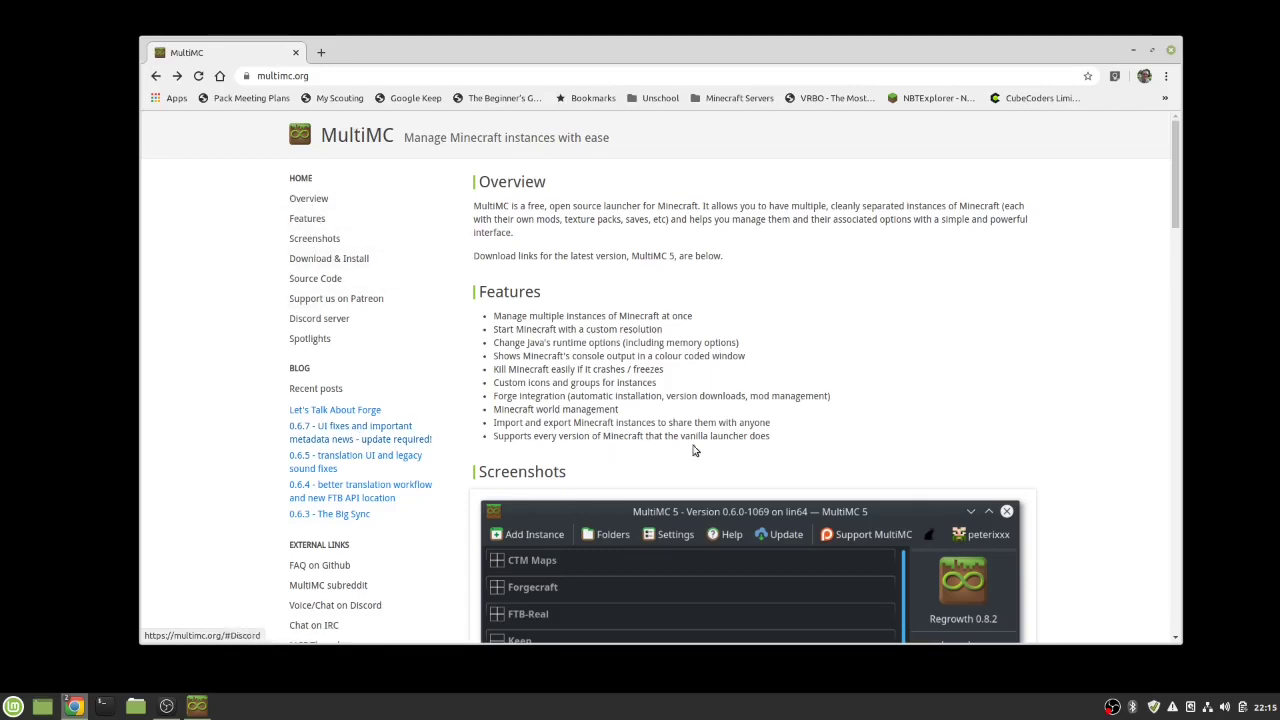
scroll(733, 441, "down", 5)
scroll(737, 440, "down", 4)
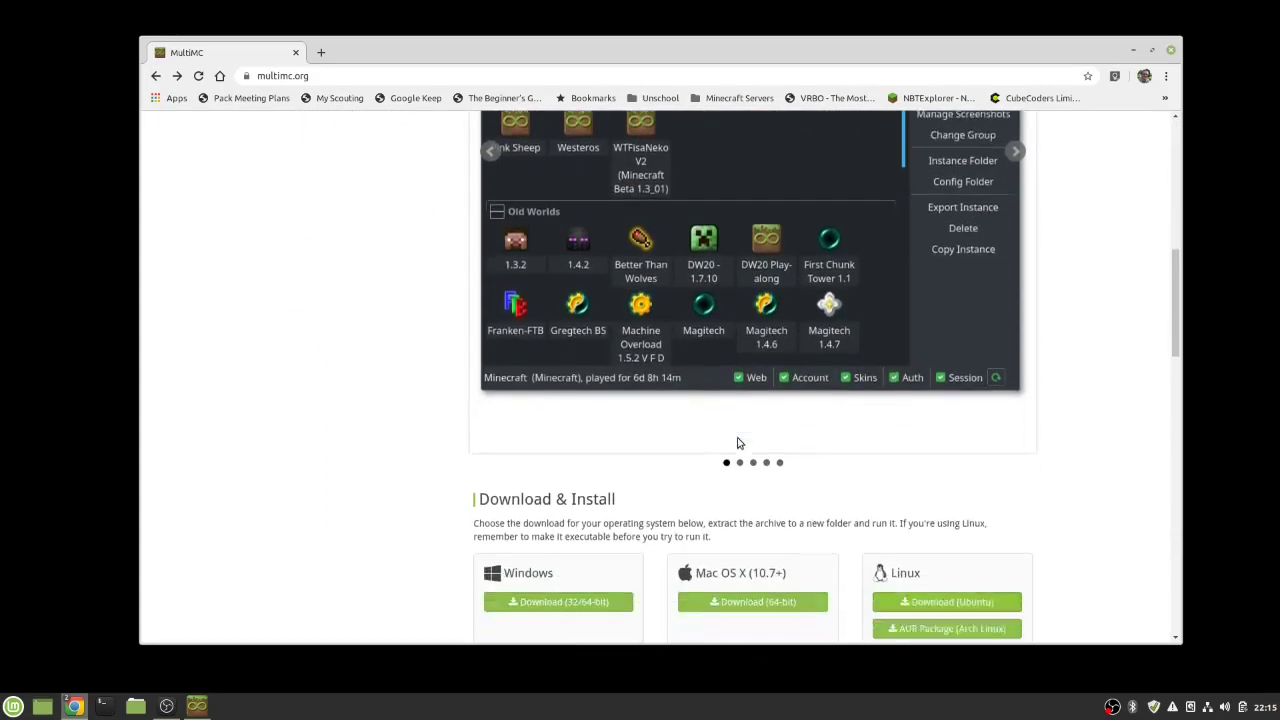
scroll(737, 445, "up", 4)
scroll(755, 347, "up", 4)
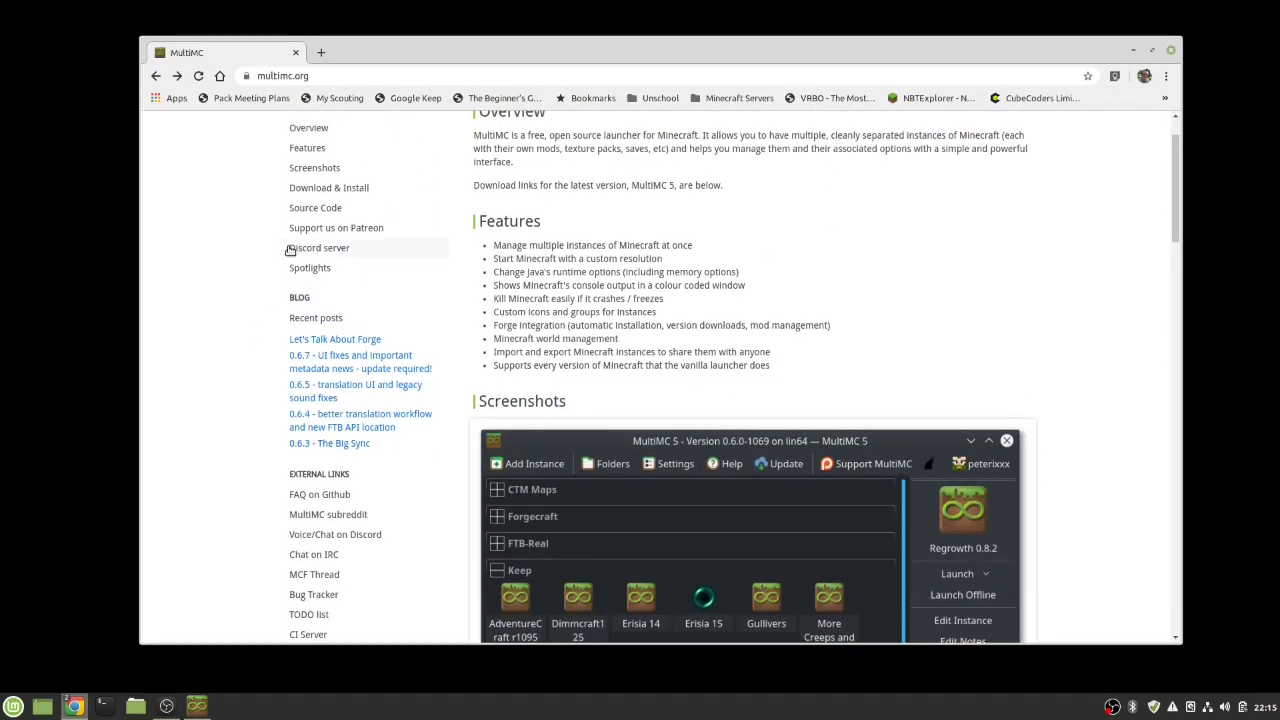
scroll(335, 388, "up", 1)
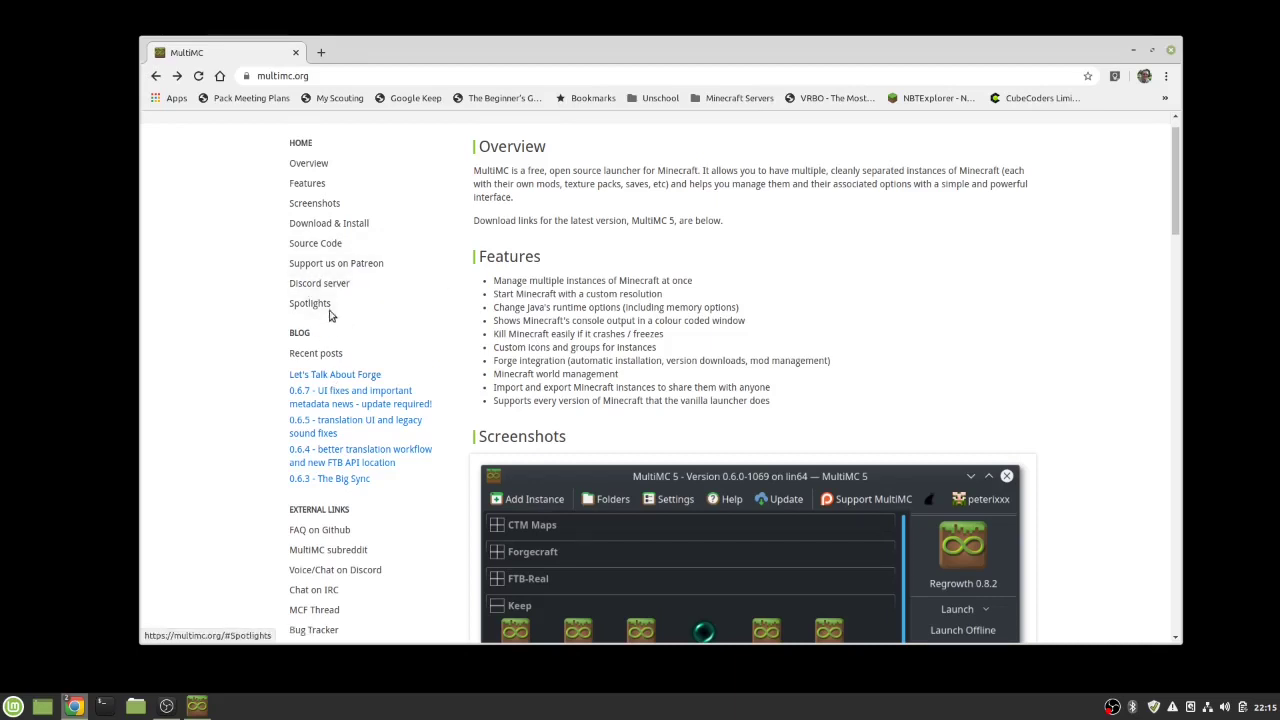
scroll(279, 278, "up", 1)
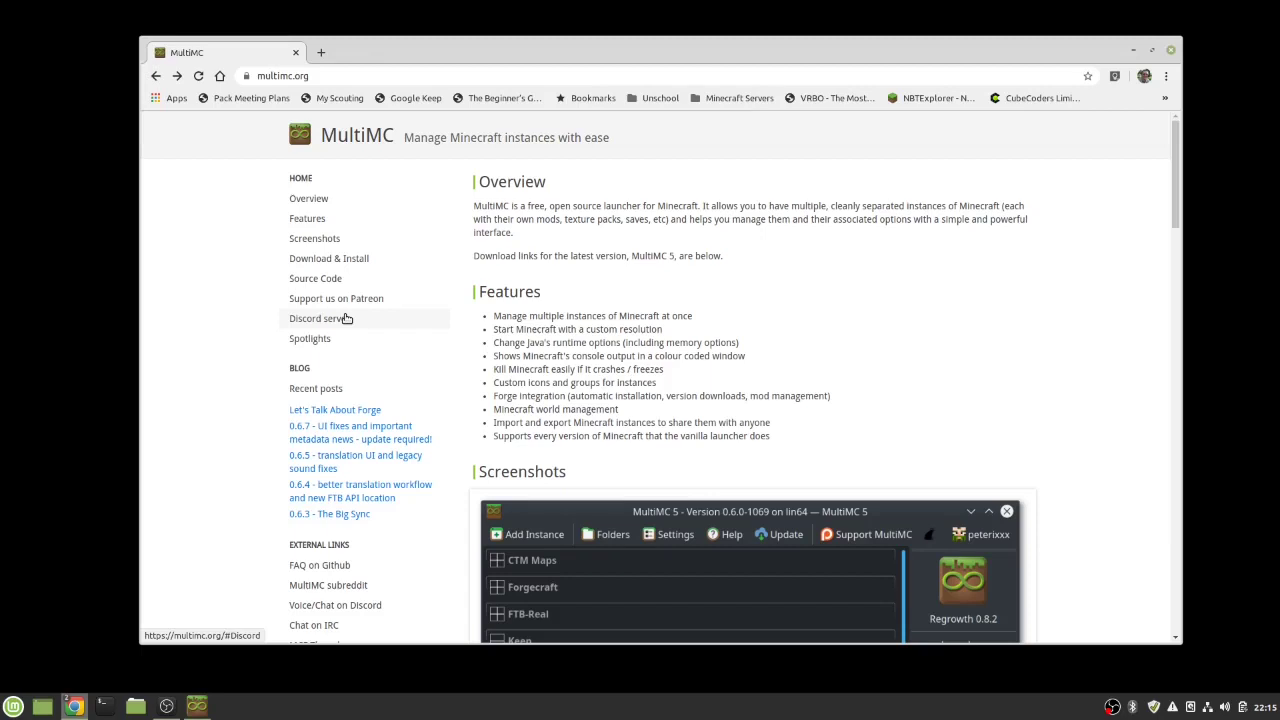
- Download the Ubuntu package from the Download & Install section and open it in the package installer, closing the installer without reinstalling
left_click(340, 262)
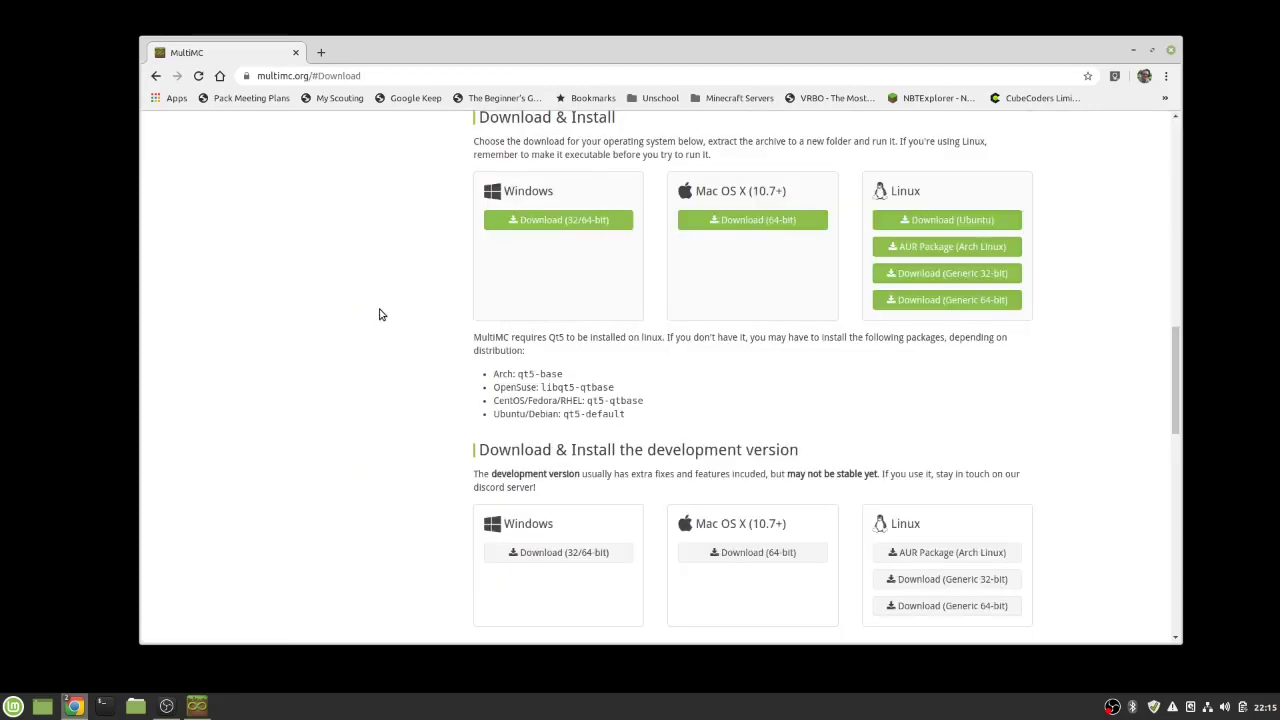
scroll(379, 314, "up", 3)
scroll(379, 314, "down", 1)
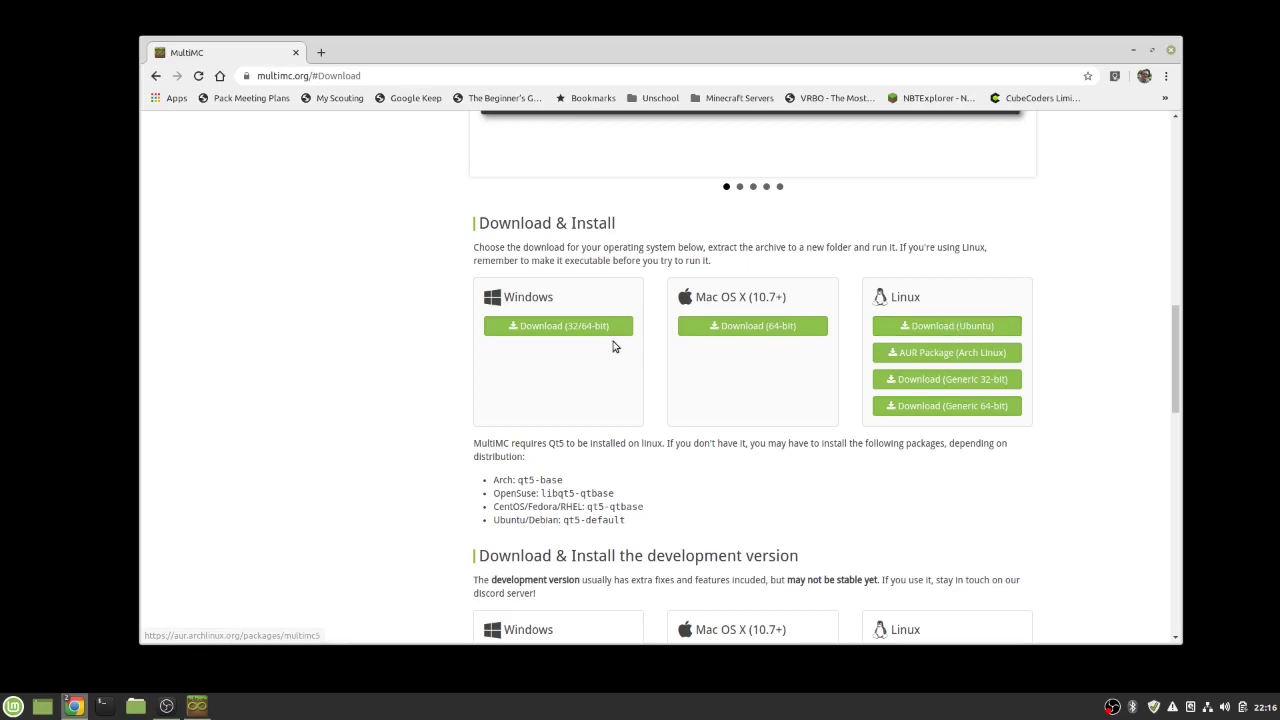
scroll(610, 343, "down", 1)
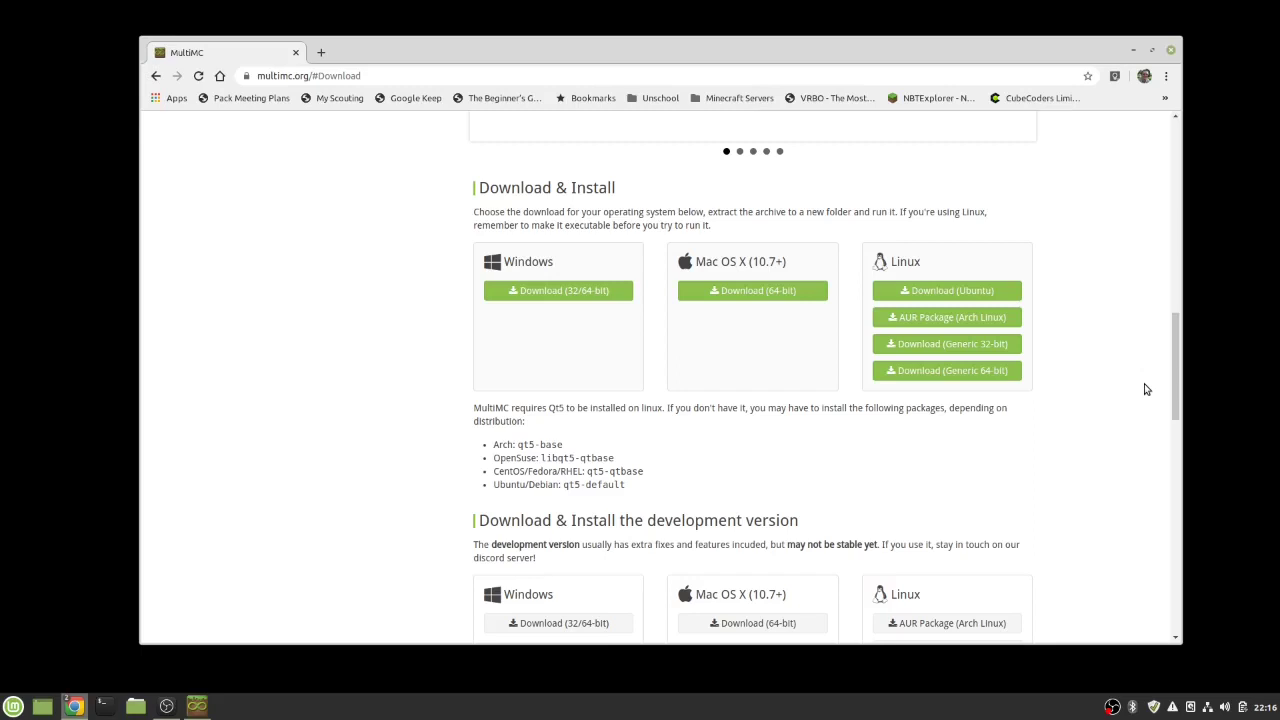
left_click(958, 296)
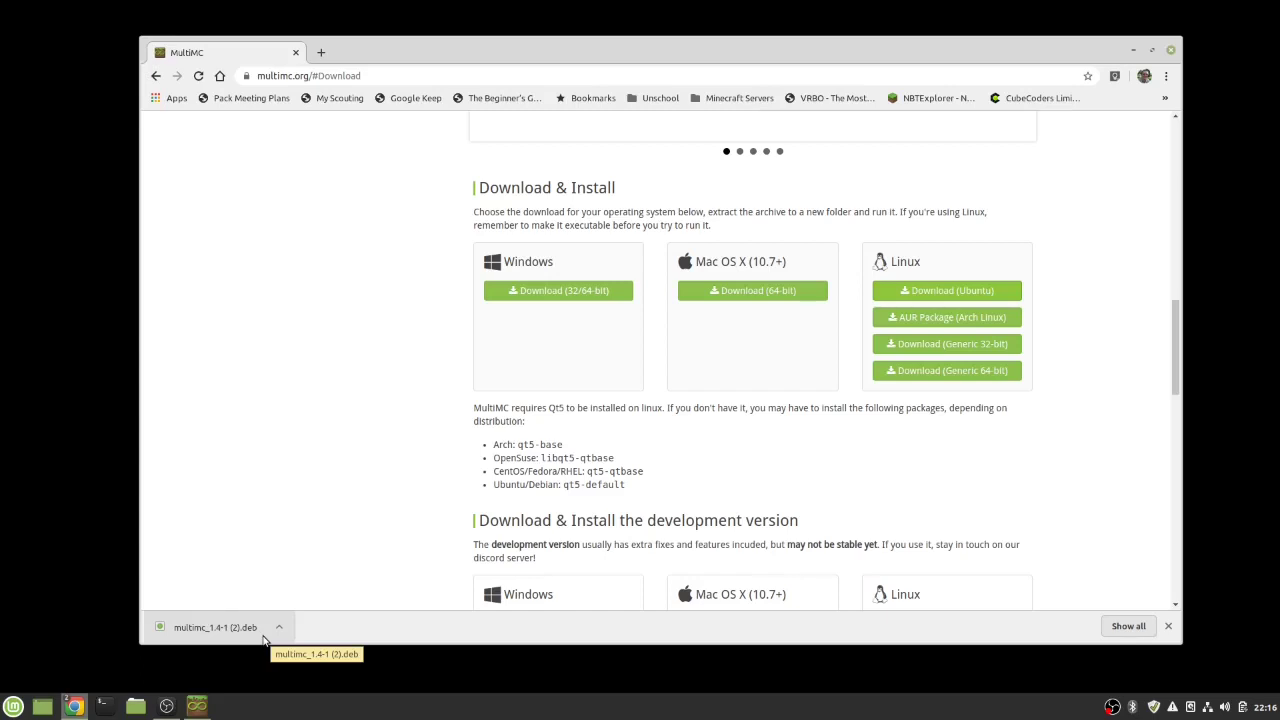
left_click(243, 629)
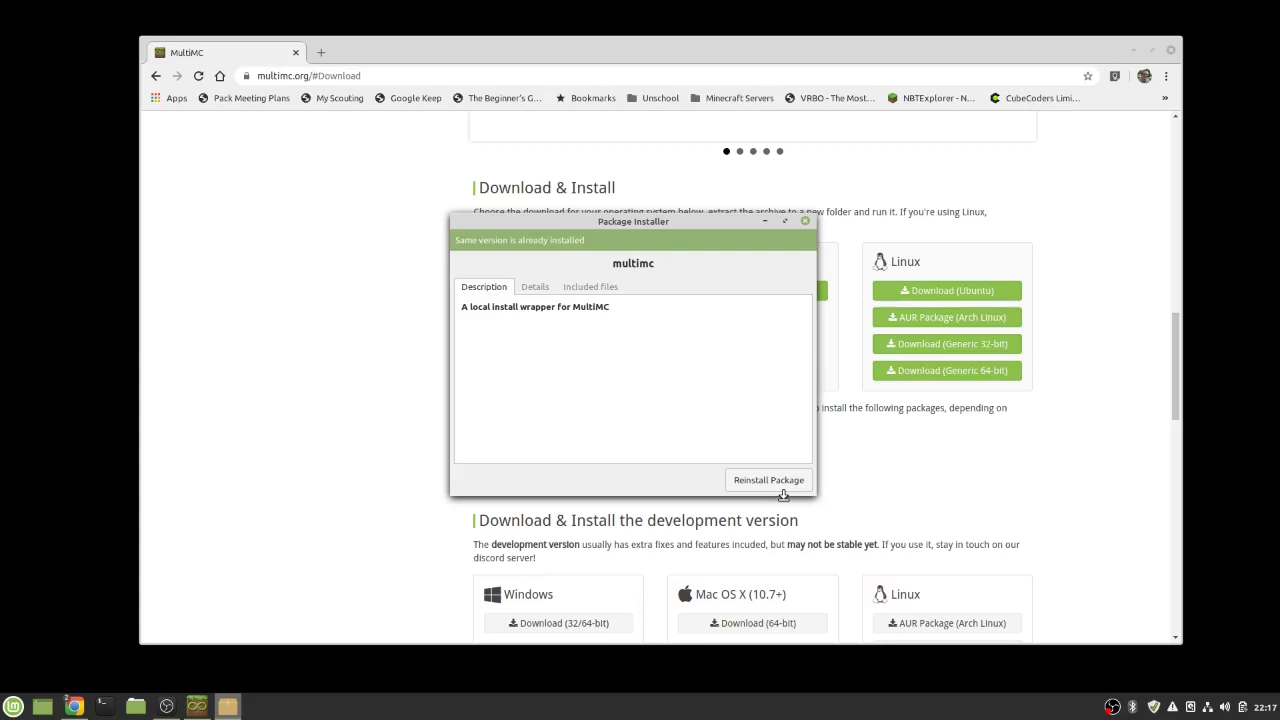
left_click(805, 221)
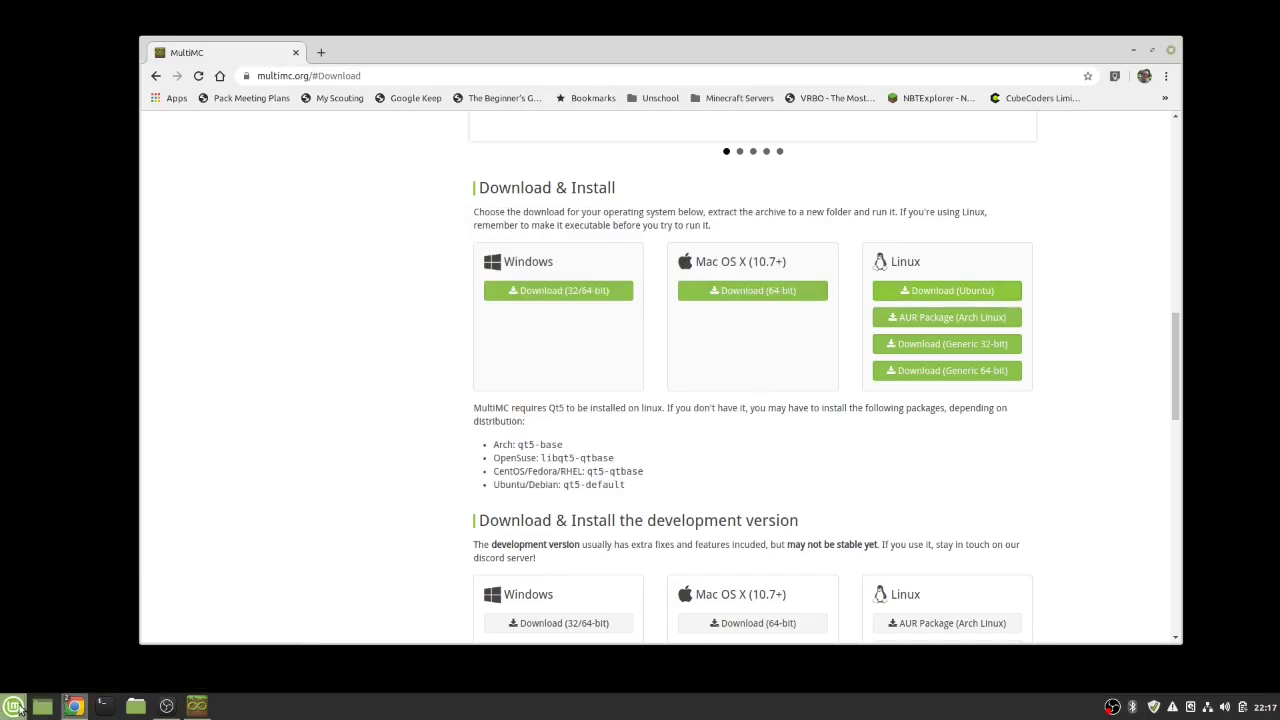
- Switch to MultiMC, open the account management settings and view the Add Account form without adding an account
left_click(197, 706)
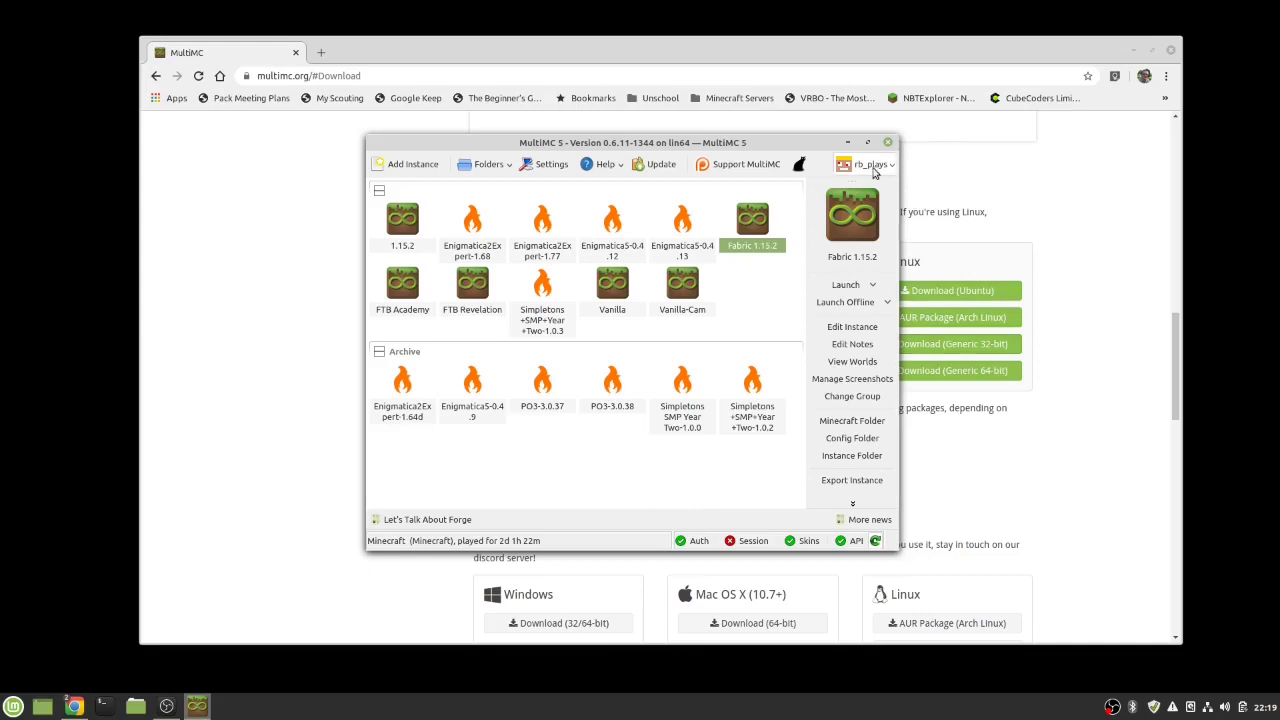
left_click(869, 460)
left_click(878, 168)
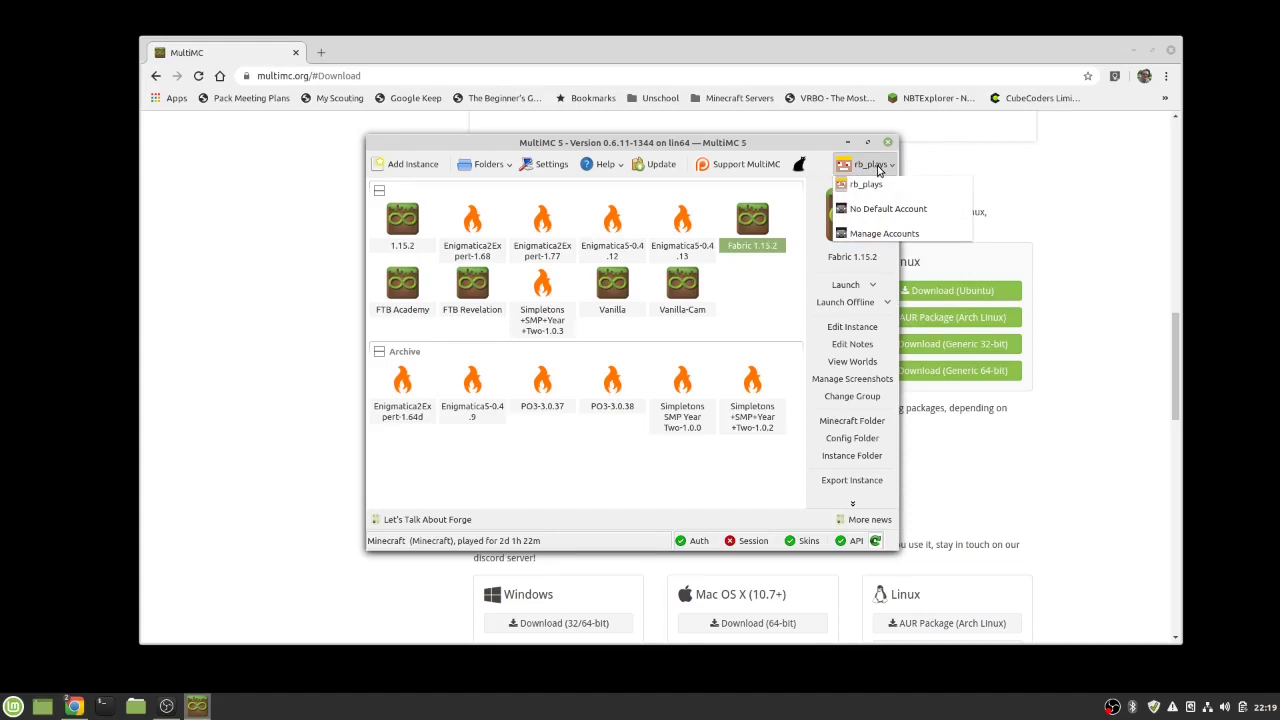
left_click(880, 234)
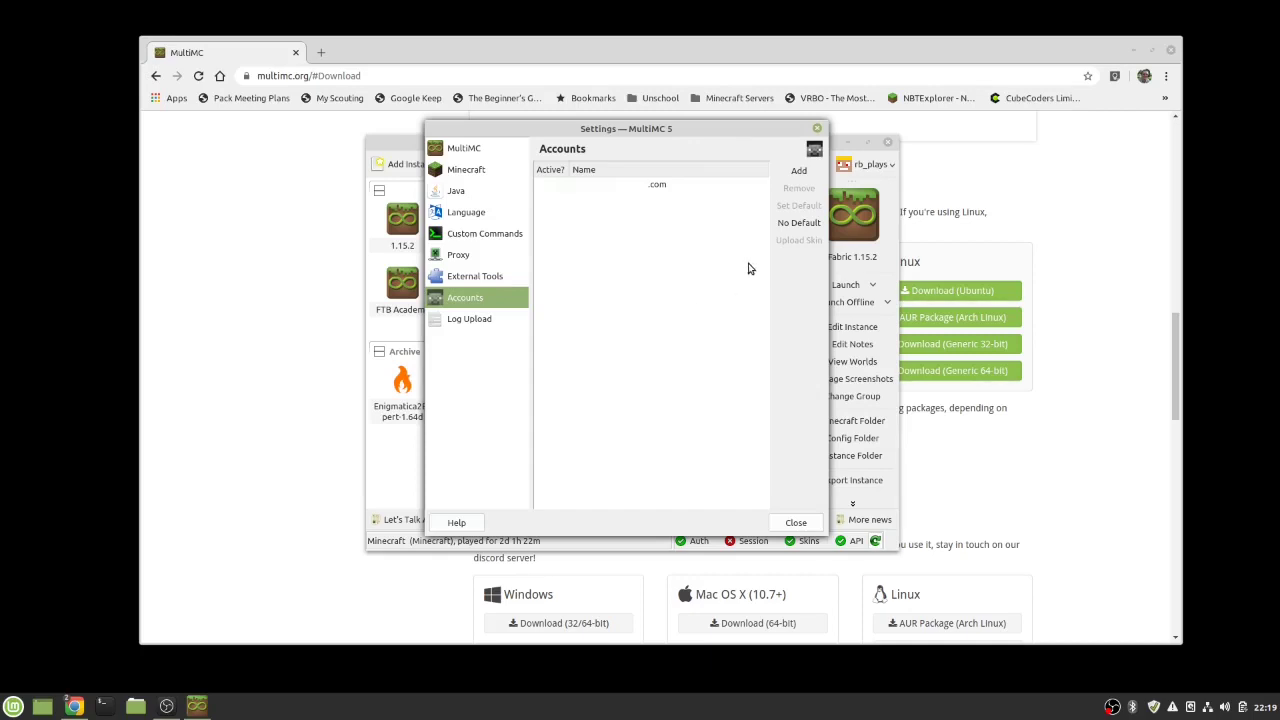
left_click(799, 171)
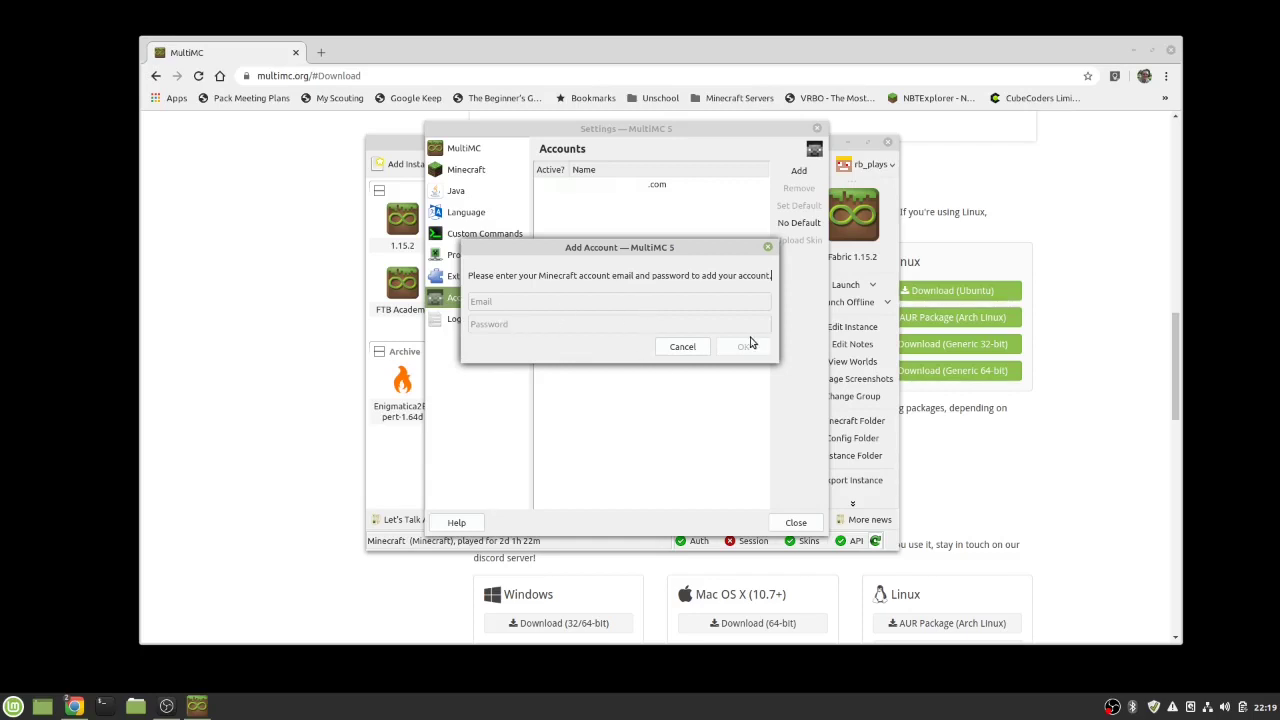
left_click(682, 346)
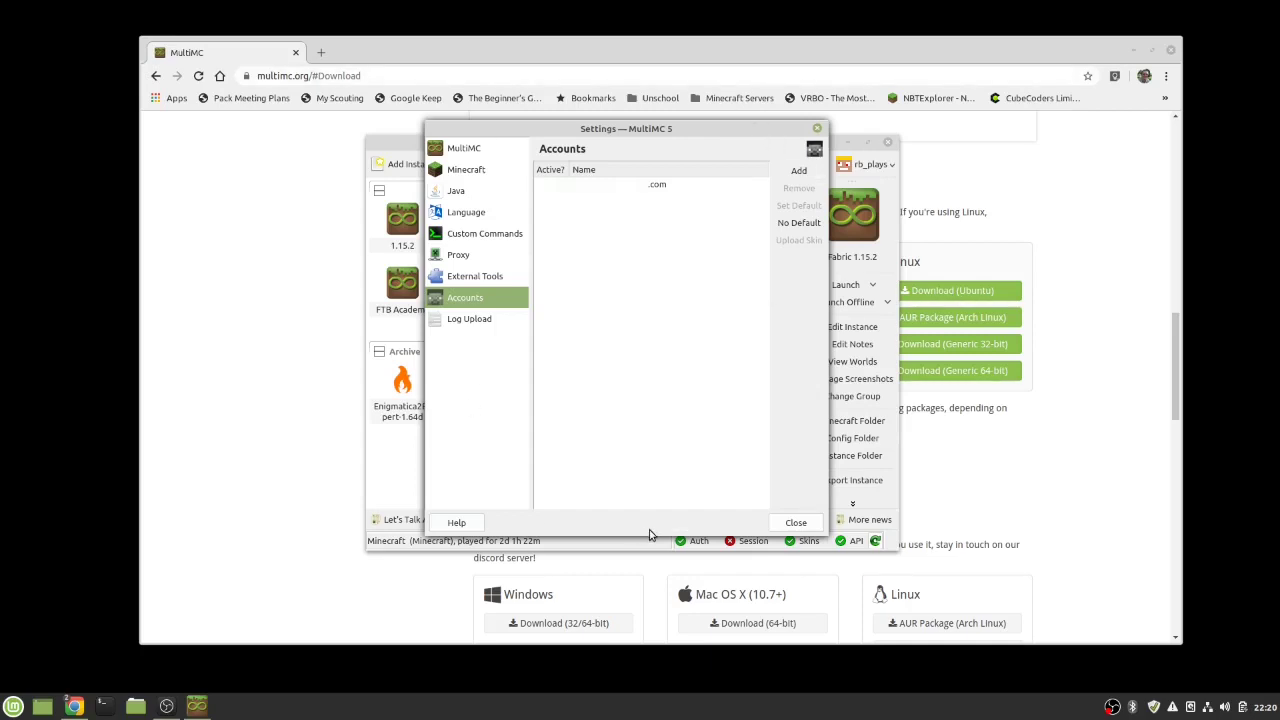
- Review the MultiMC launcher settings for features, user interface, console and analytics
left_click(465, 152)
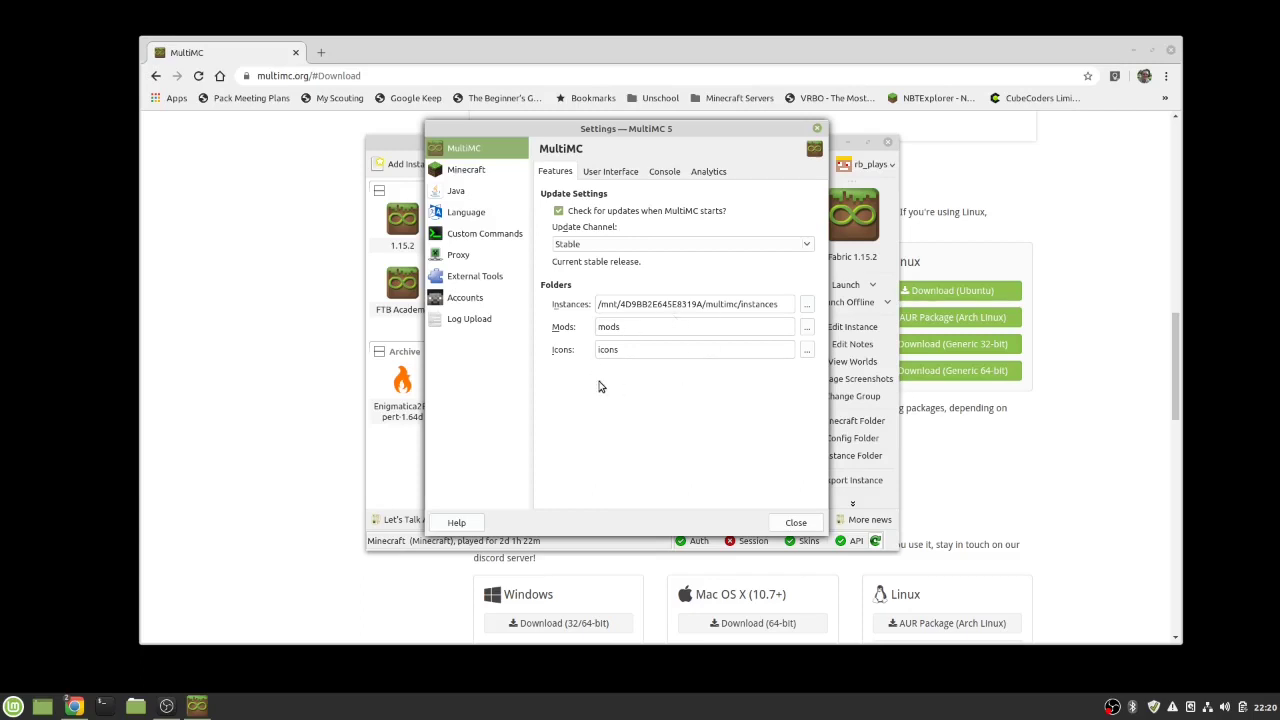
left_click(620, 172)
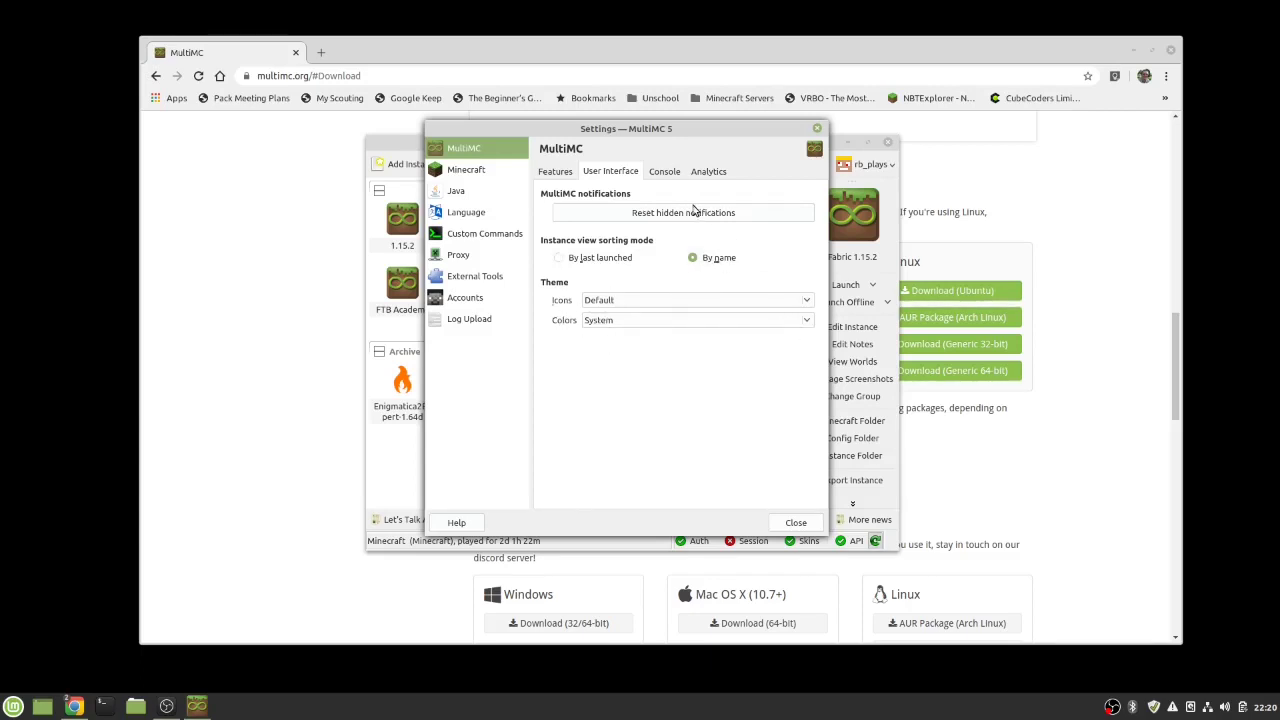
left_click(665, 171)
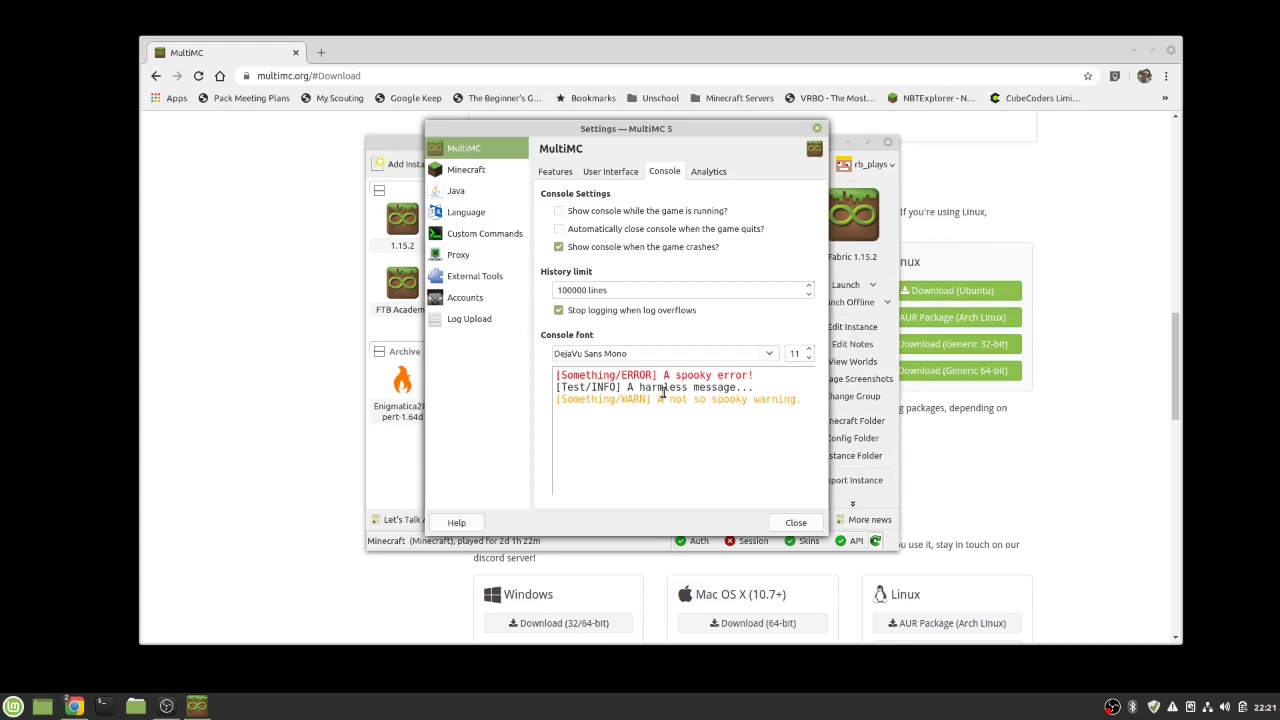
left_click(713, 176)
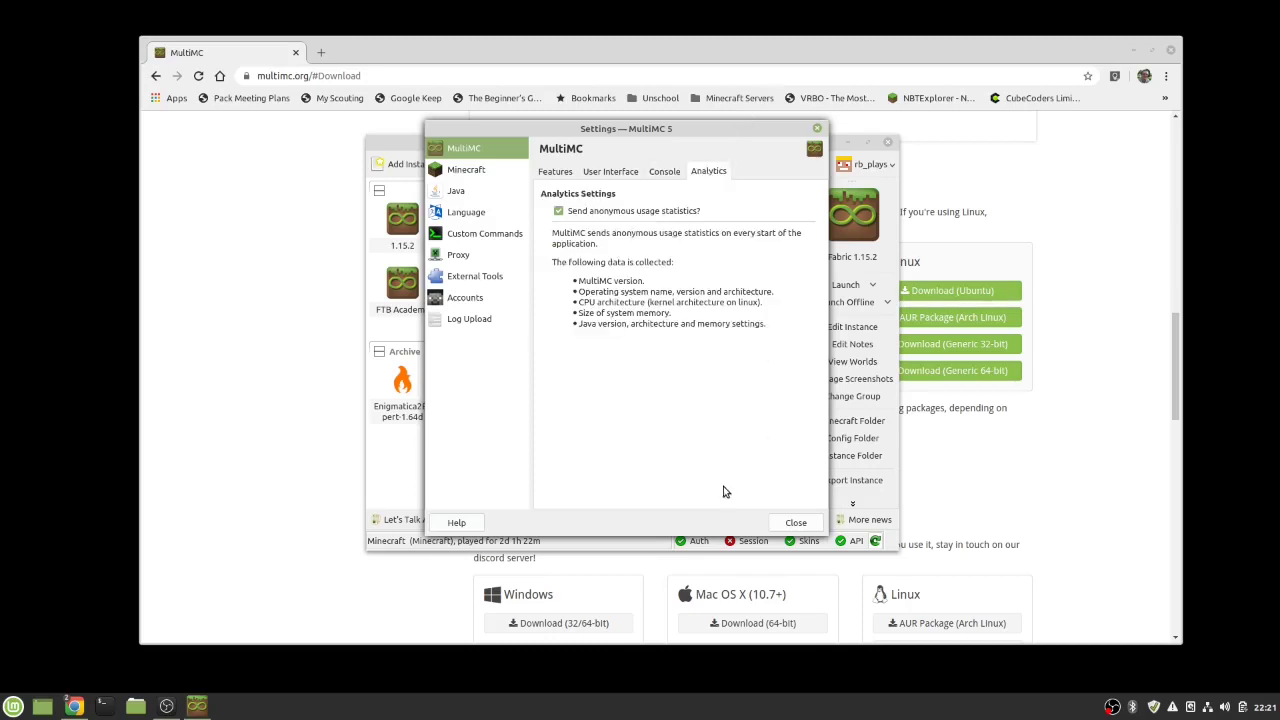
- Review the Minecraft, Java, Language, Custom Commands, Proxy, External Tools and Log Upload settings, then close the settings
left_click(463, 172)
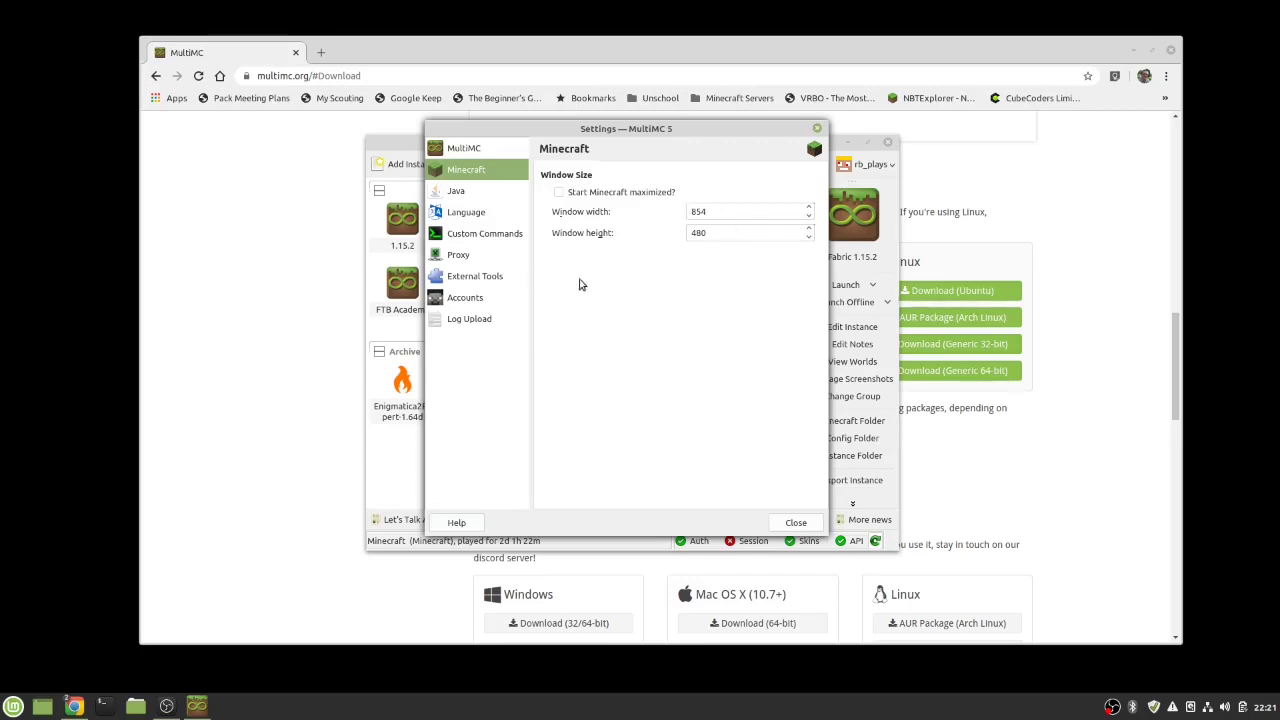
left_click(460, 192)
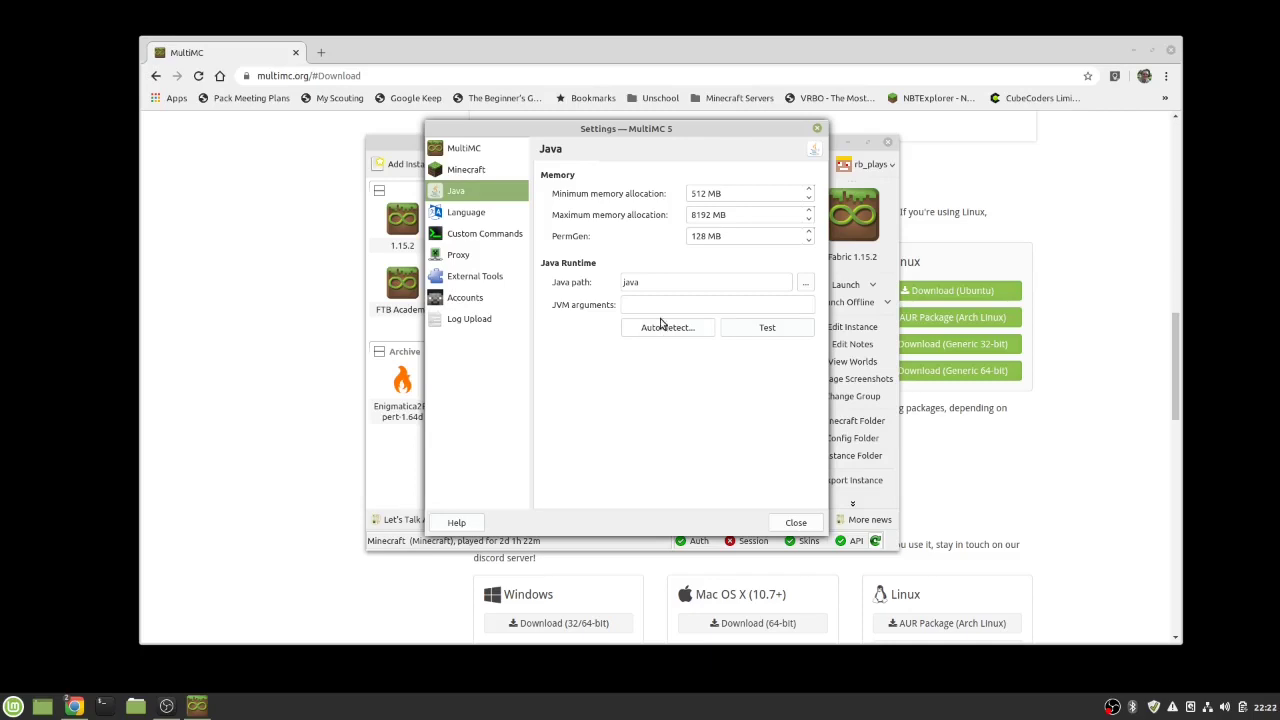
left_click(474, 213)
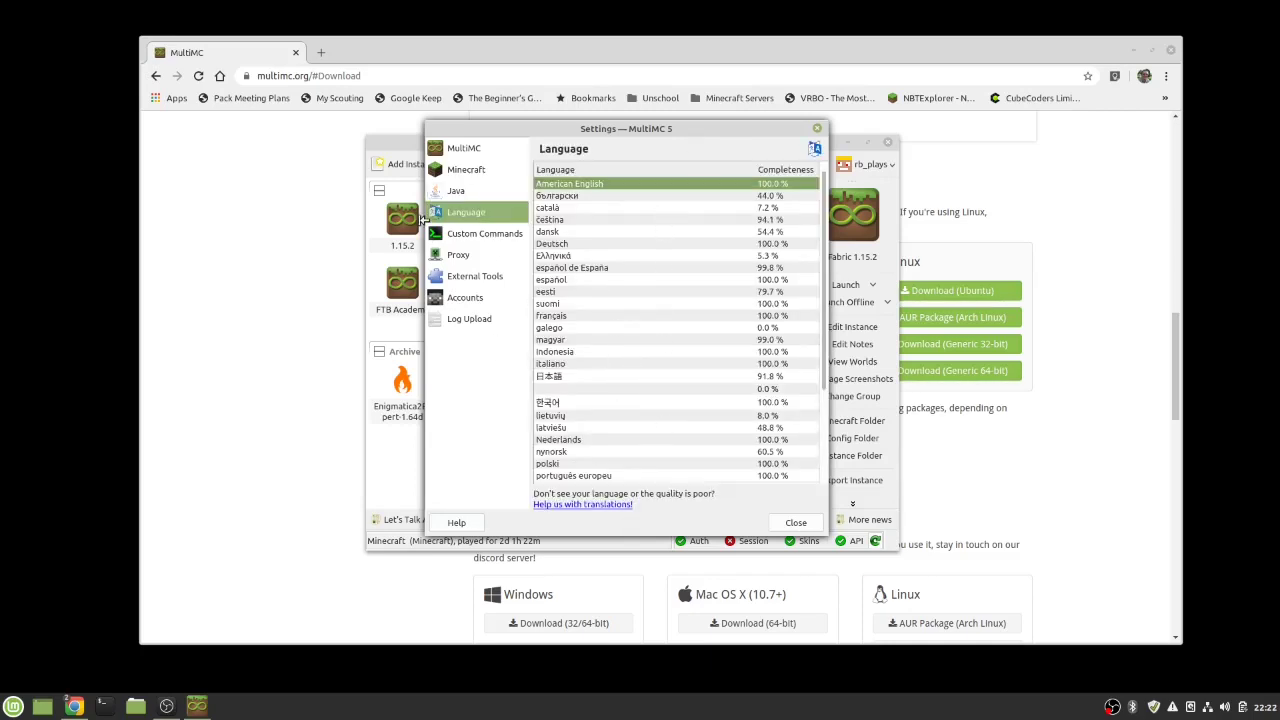
left_click(452, 234)
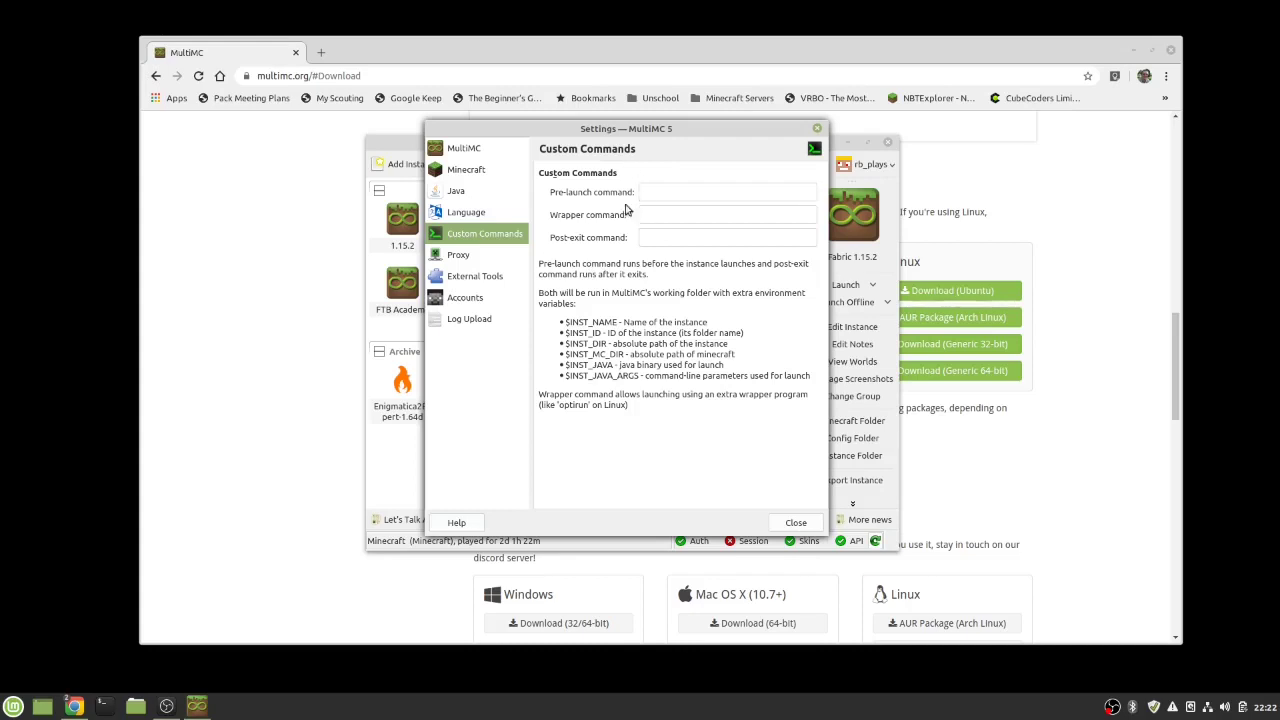
left_click(460, 254)
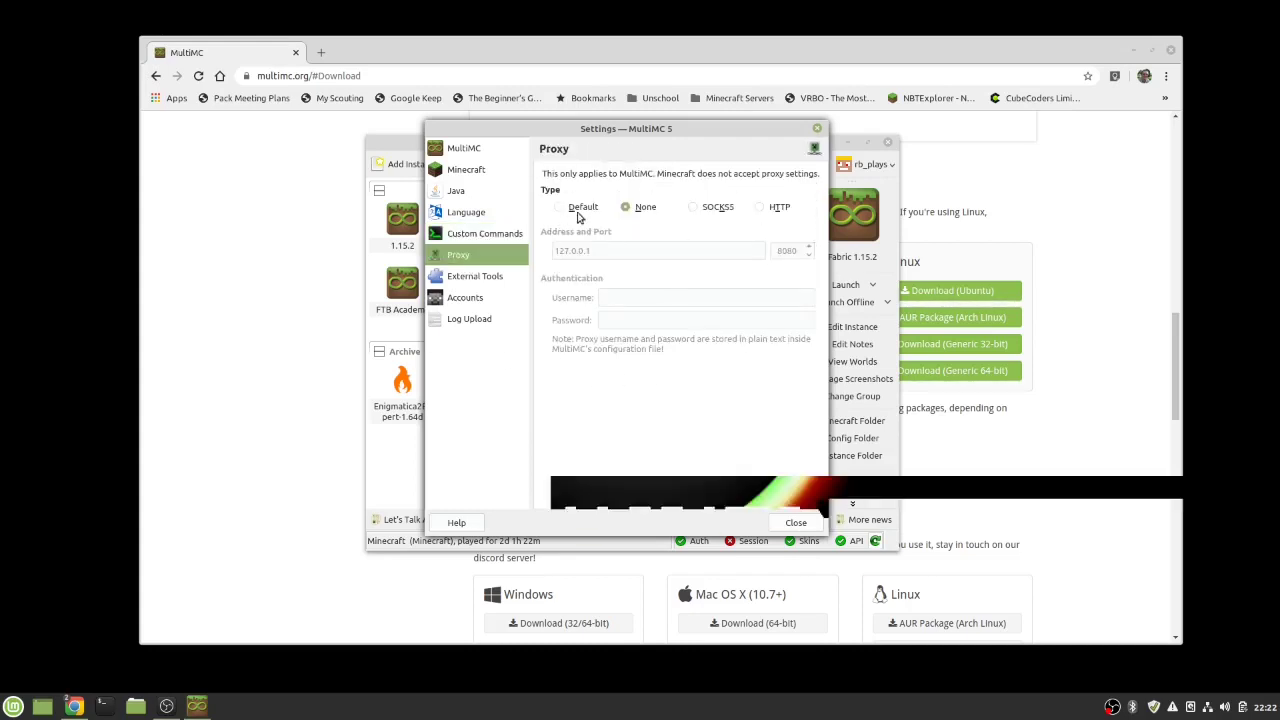
left_click(480, 281)
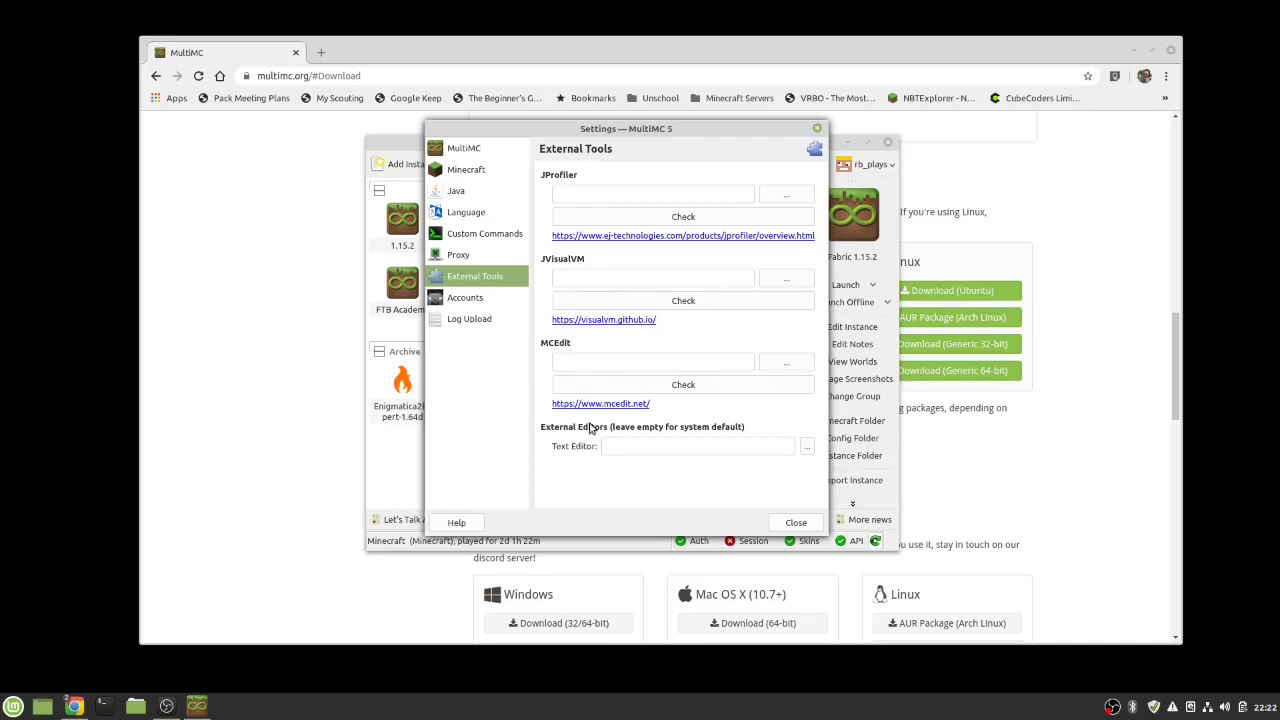
left_click(470, 320)
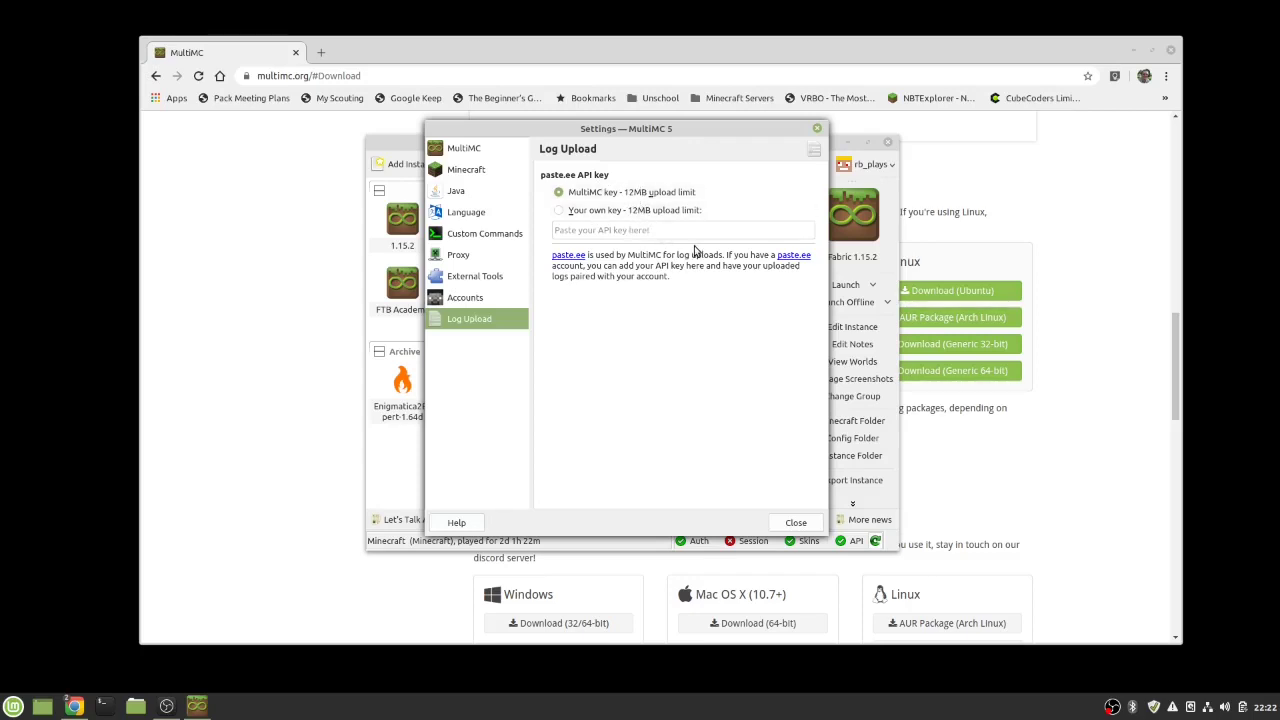
left_click(795, 523)
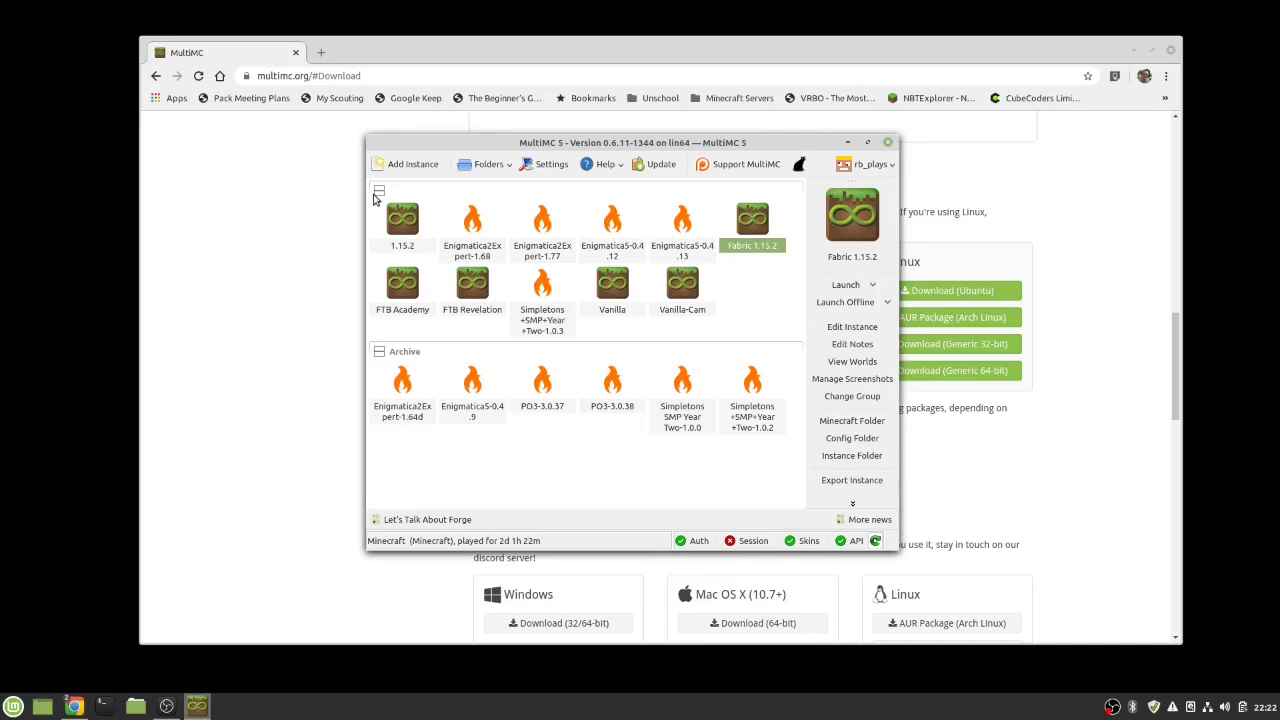
- Start adding a new instance, look through the Vanilla releases and the FTB Legacy source, and return to Vanilla with 1.15.2 selected
left_click(392, 166)
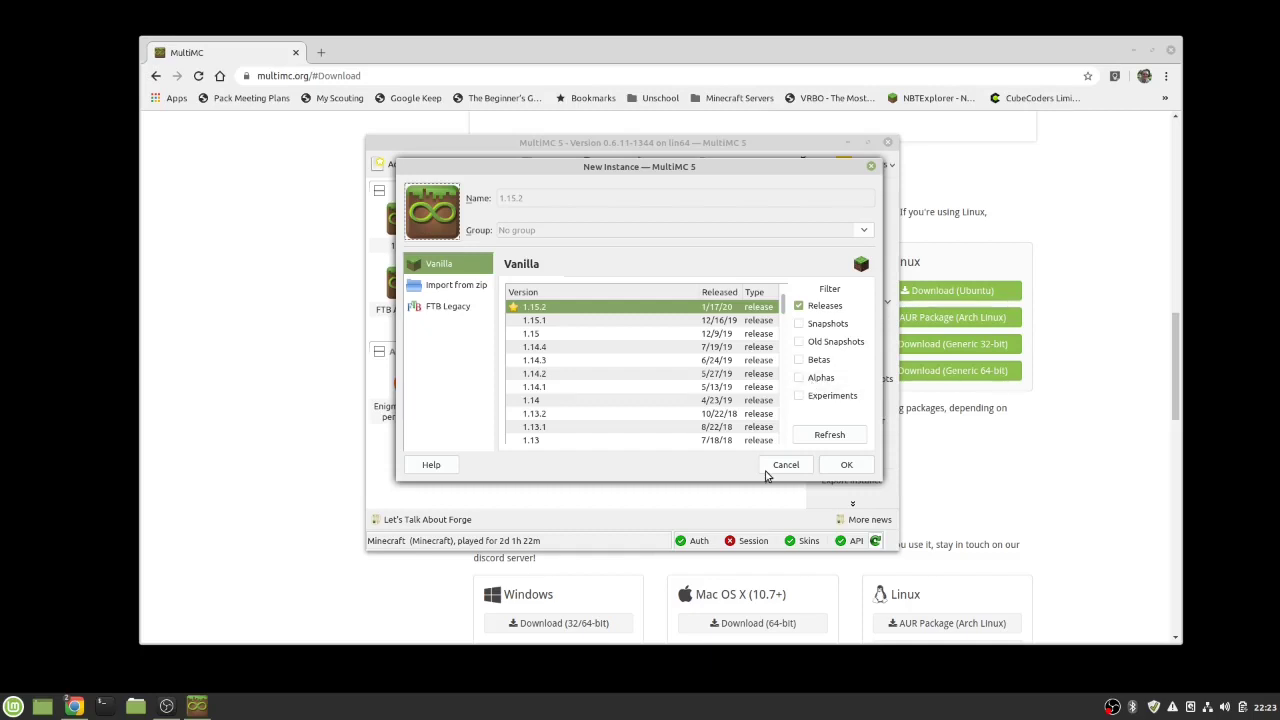
scroll(640, 378, "down", 15)
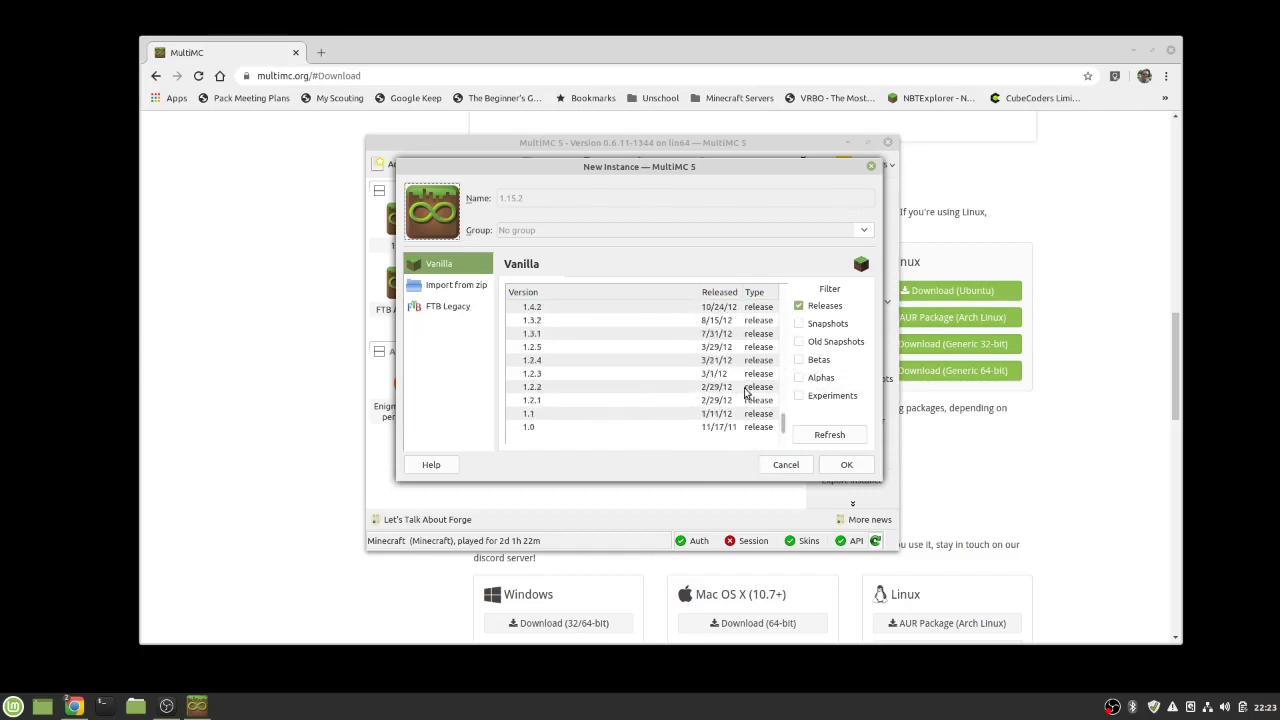
scroll(744, 403, "up", 5)
scroll(744, 403, "up", 12)
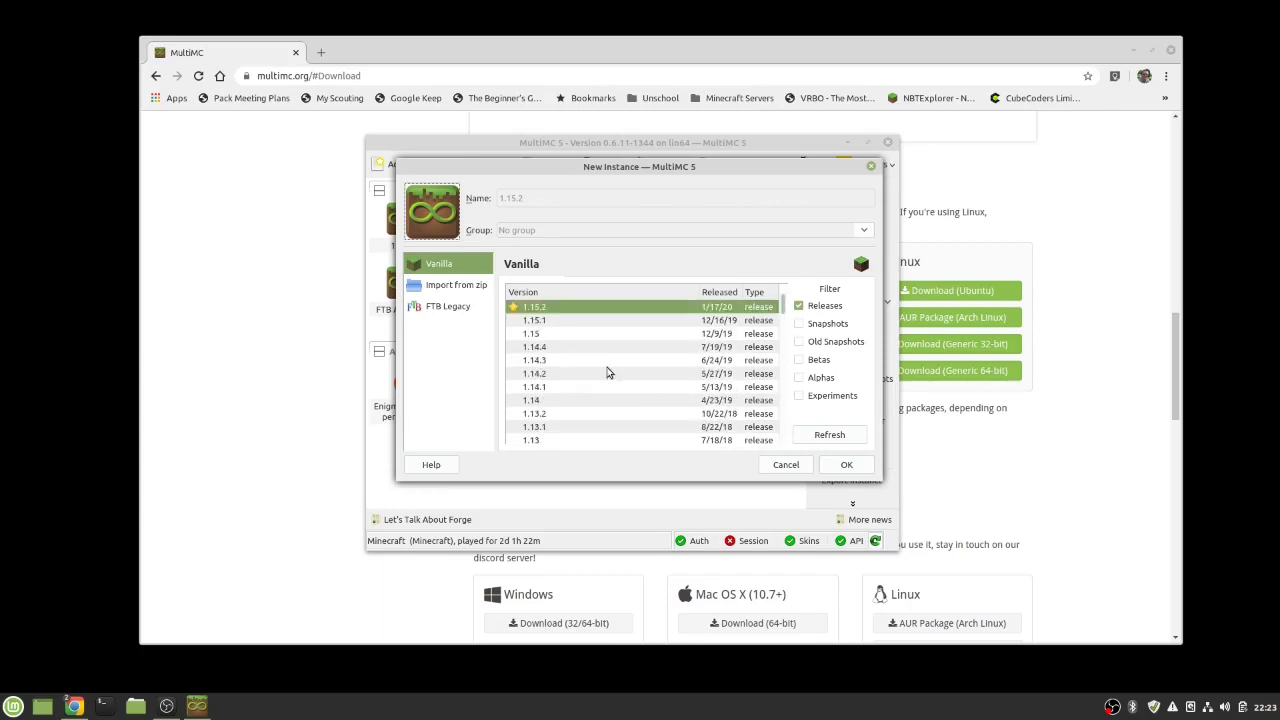
left_click(462, 307)
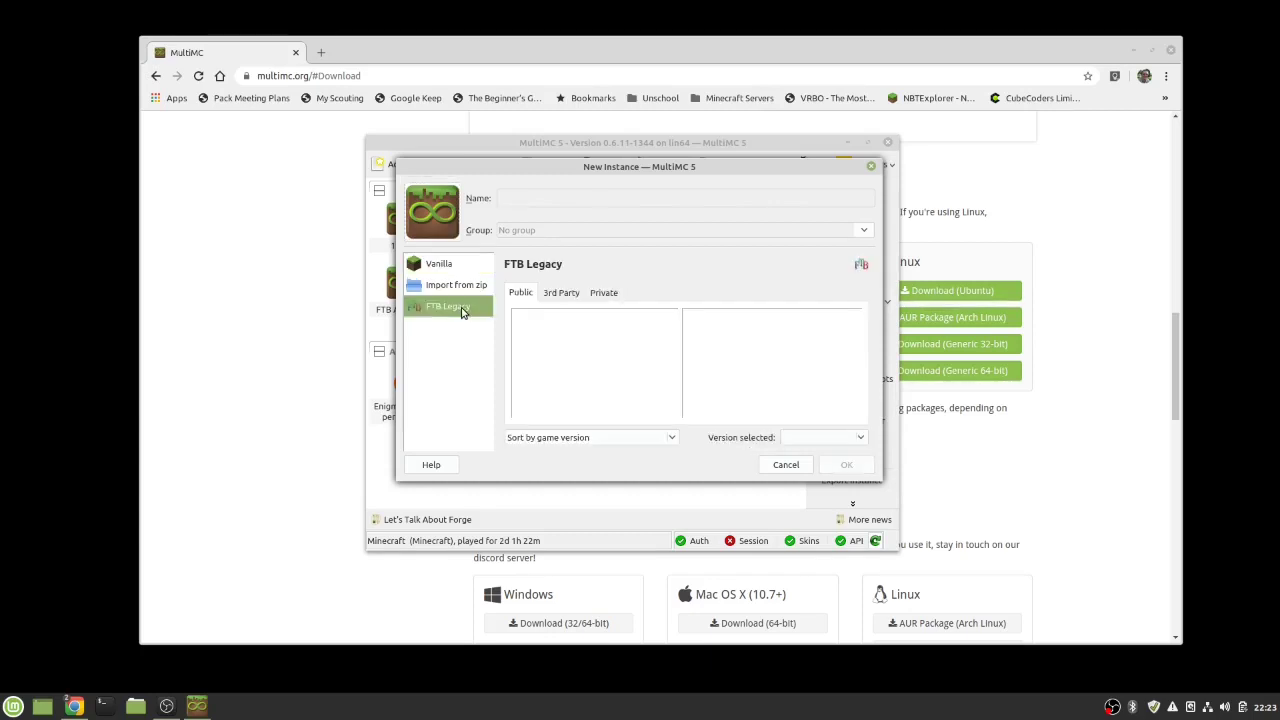
left_click(430, 265)
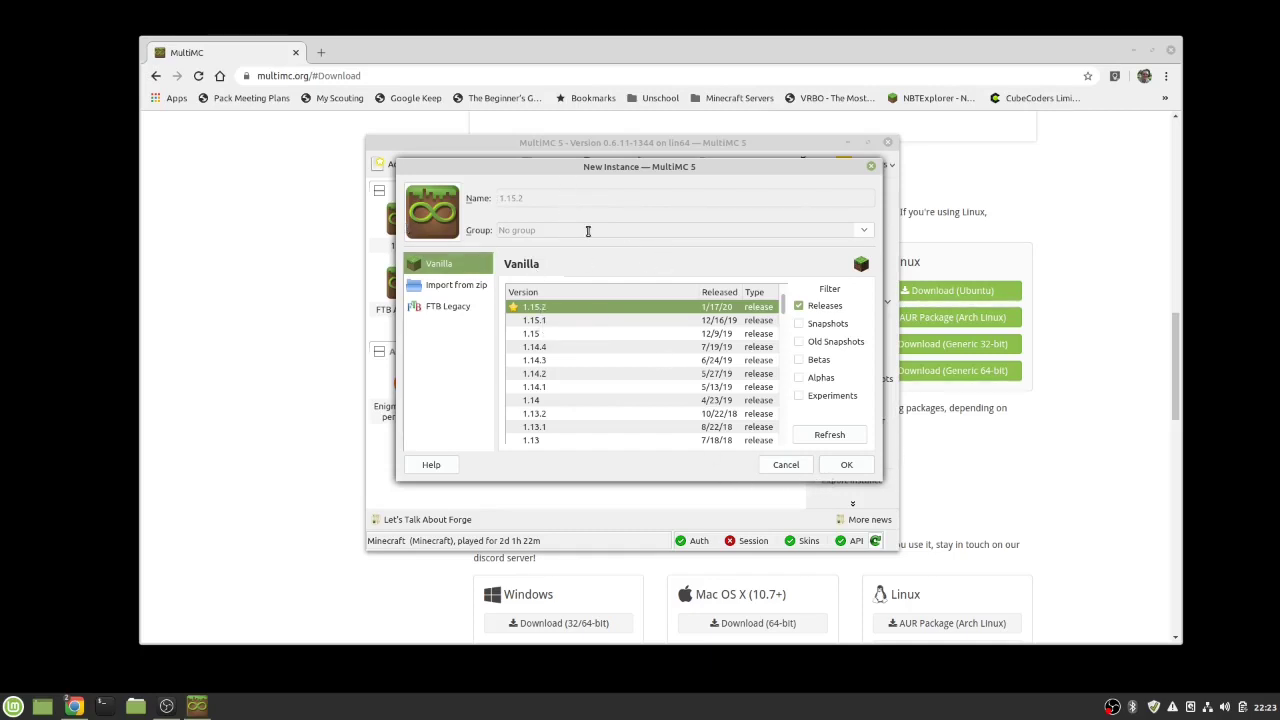
- Name the new Vanilla 1.15.2 instance Demonstration, leave it without a group, and create it
type("Demonstration")
left_click(700, 231)
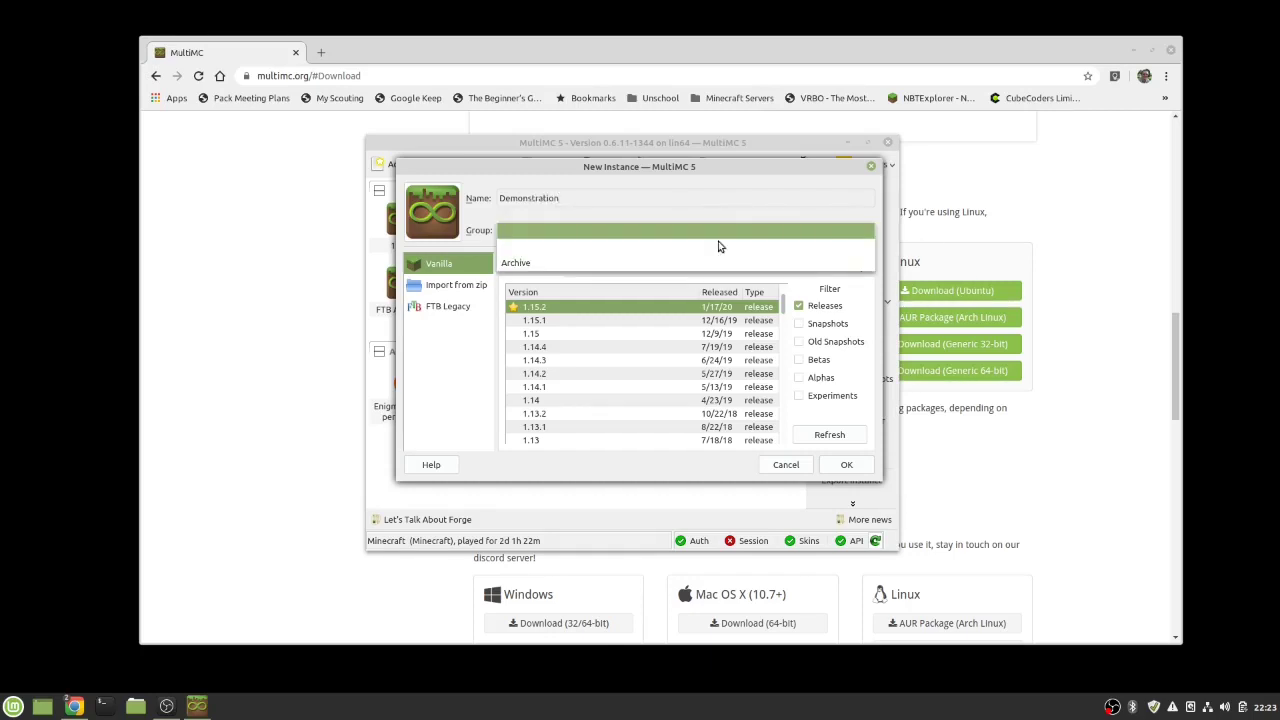
left_click(532, 230)
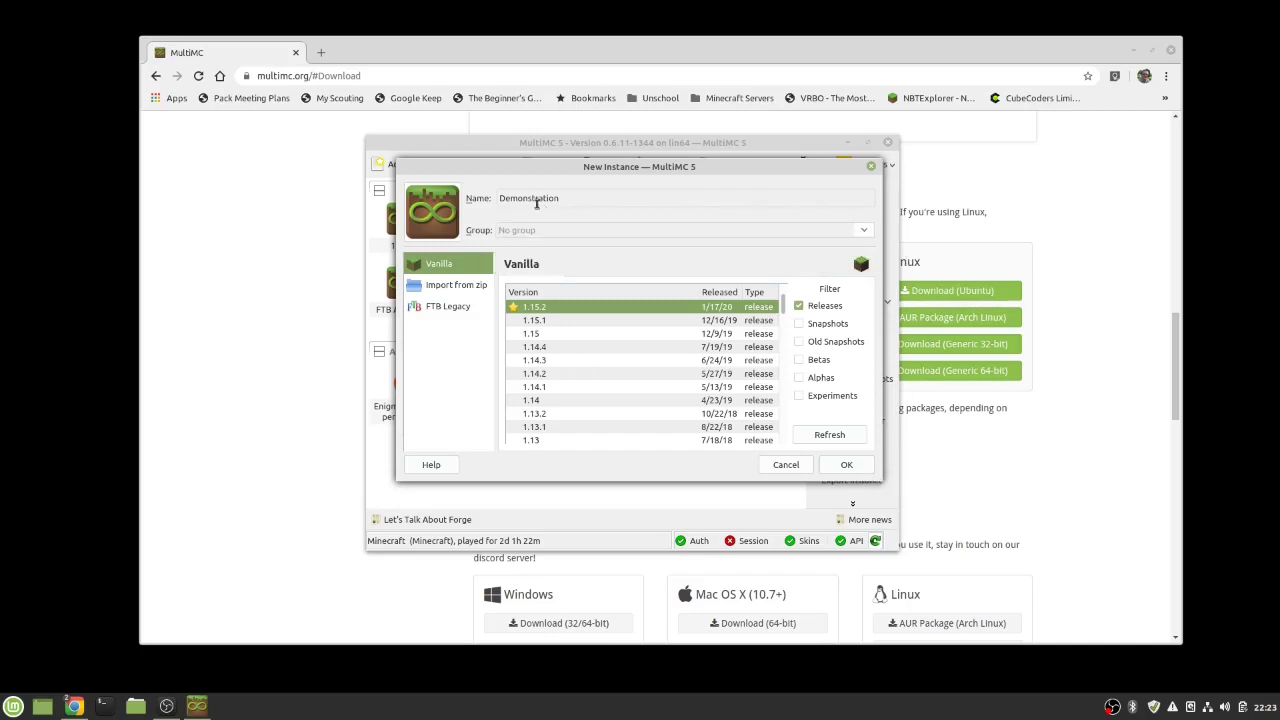
left_click(862, 467)
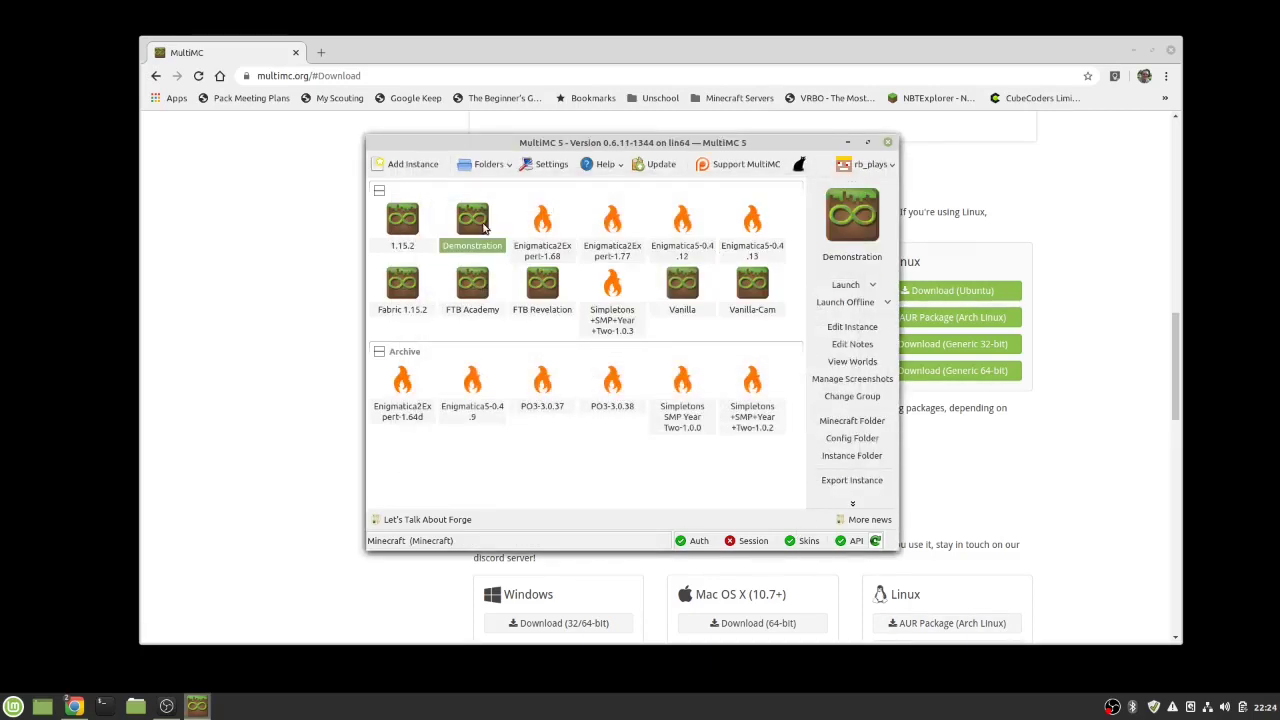
- Launch the Demonstration instance and create a singleplayer world named New World in Survival mode
double_click(484, 228)
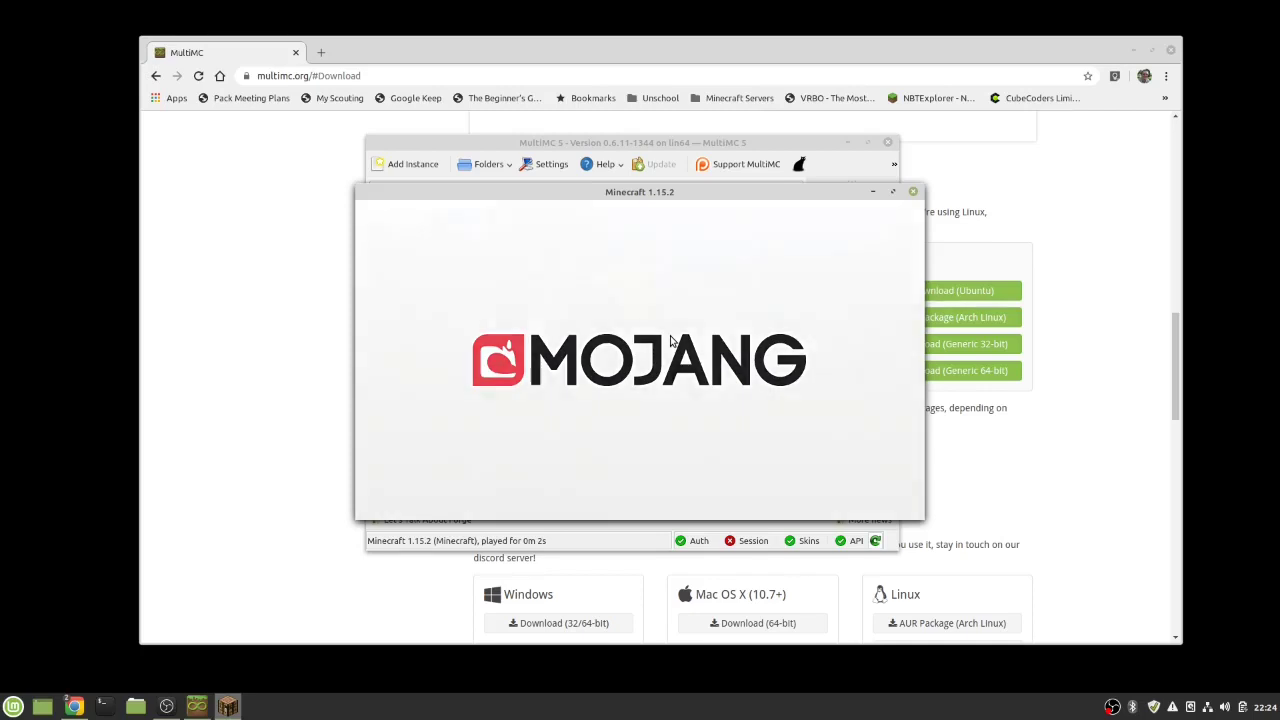
left_click(655, 362)
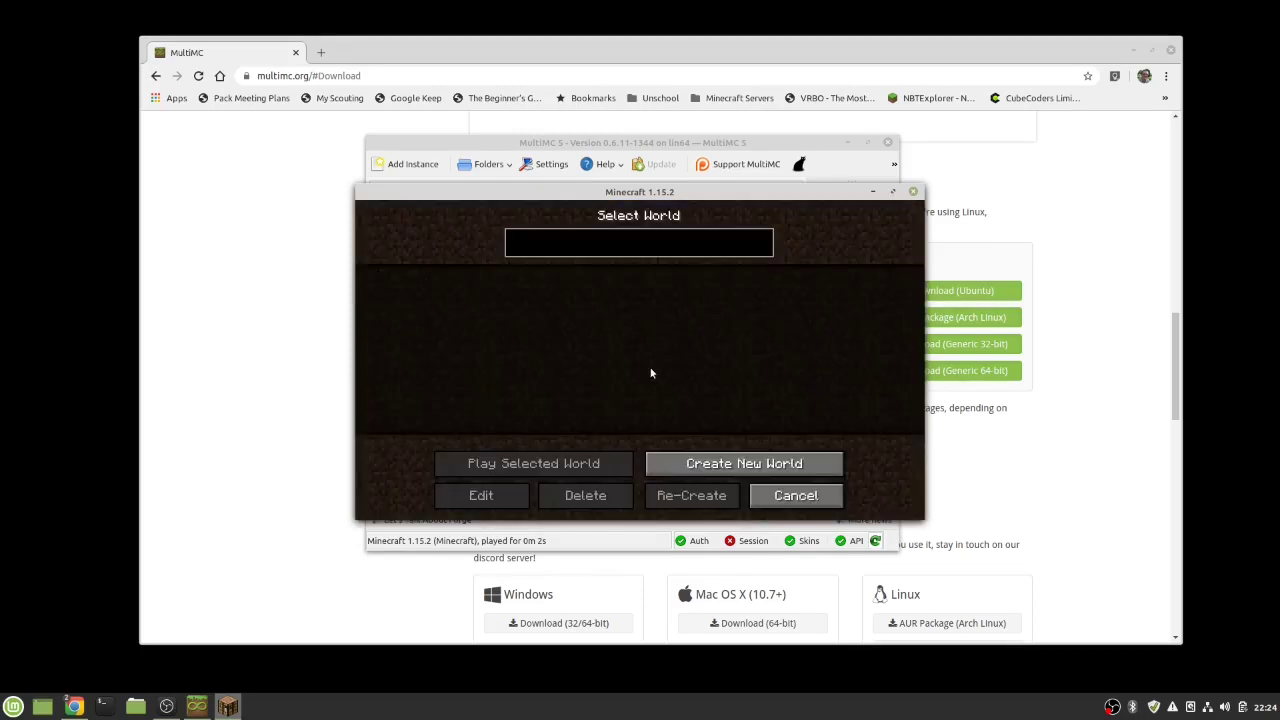
left_click(690, 466)
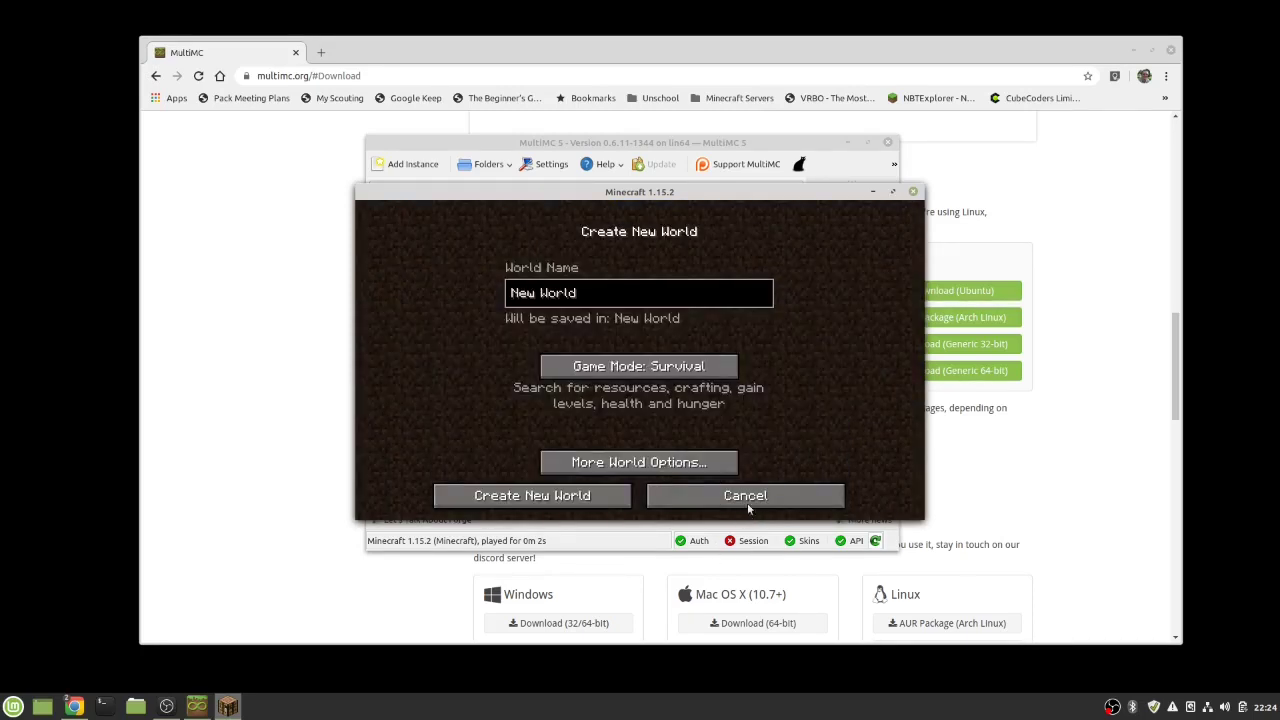
left_click(585, 495)
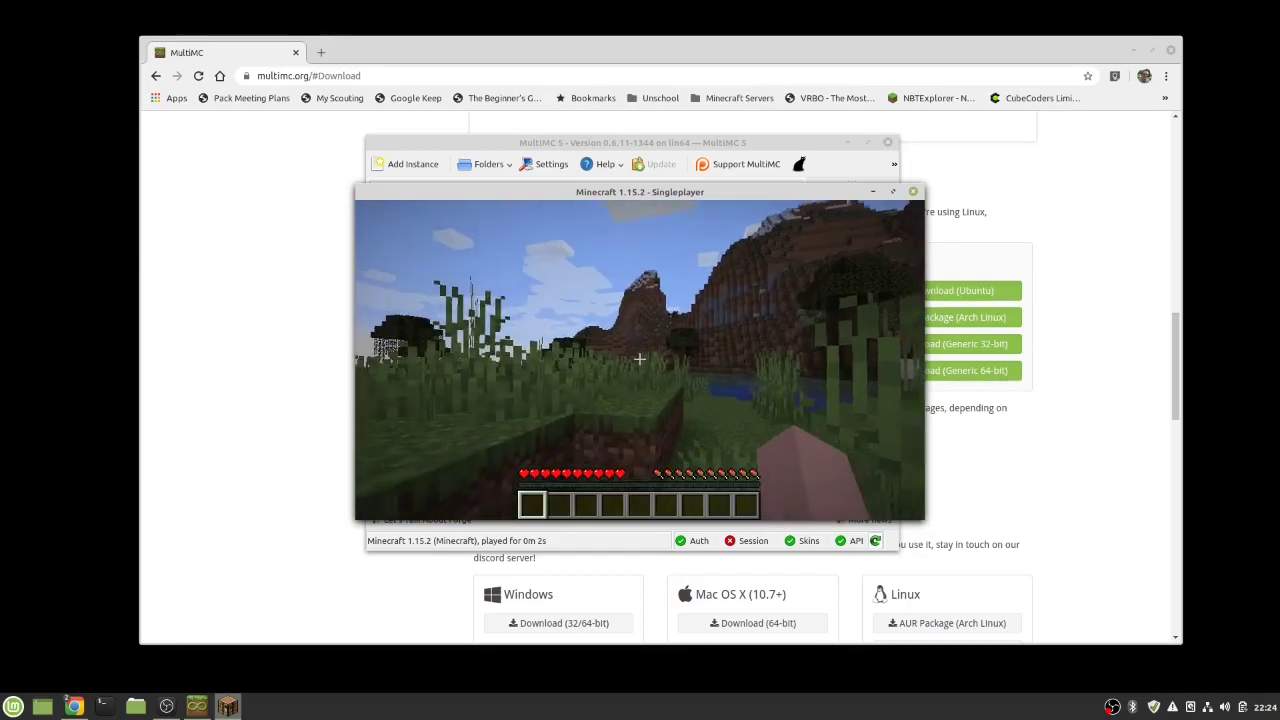
- Switch the camera to third-person view to check the player's skin, and pause the game at its menu
key("F5")
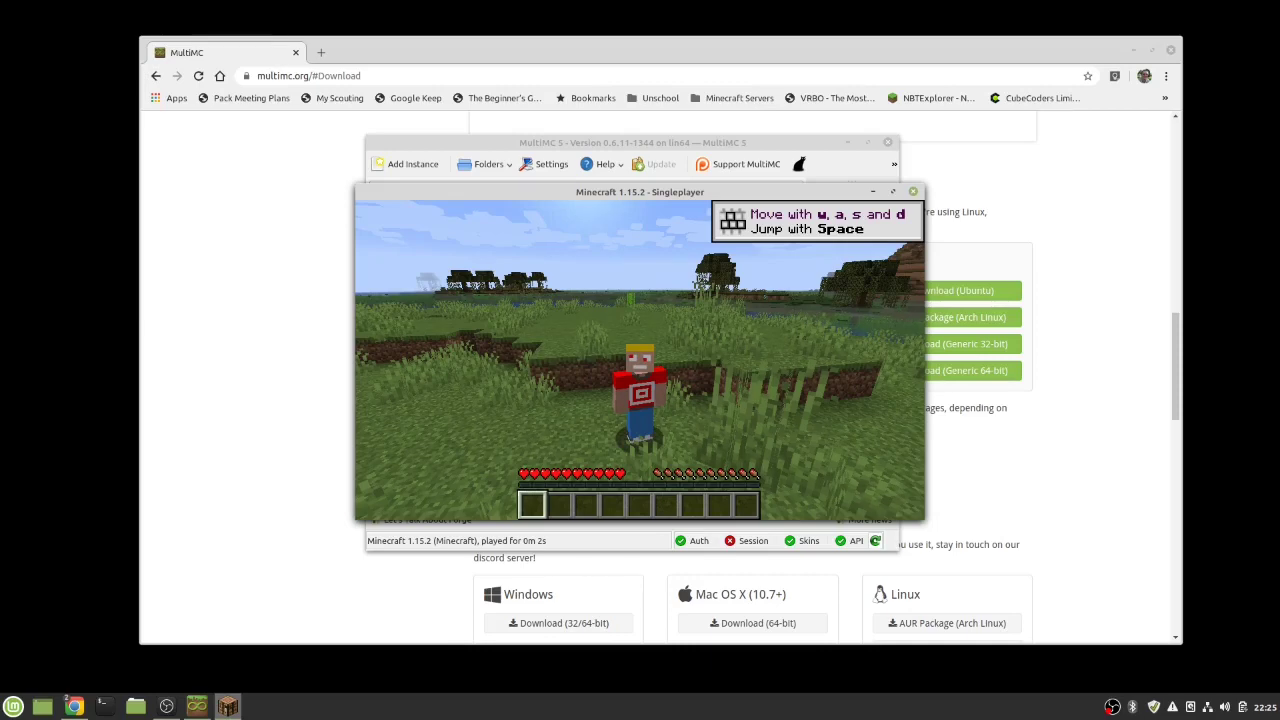
key("Escape")
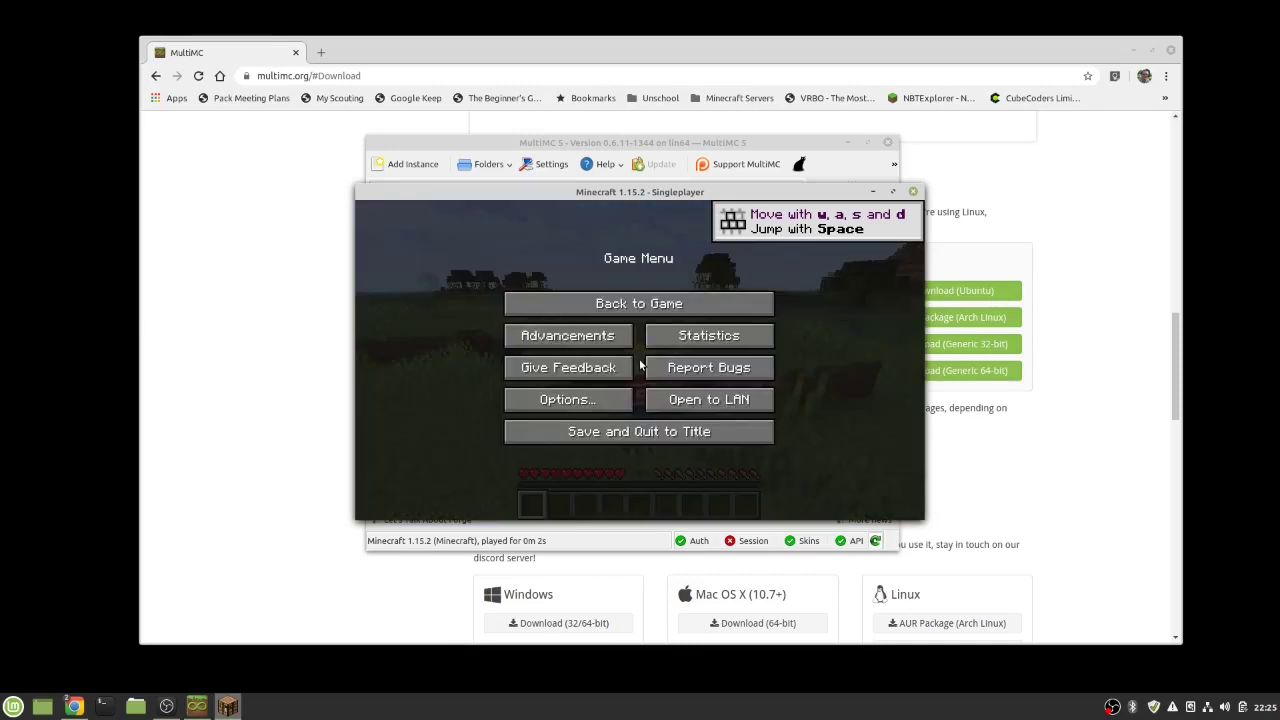